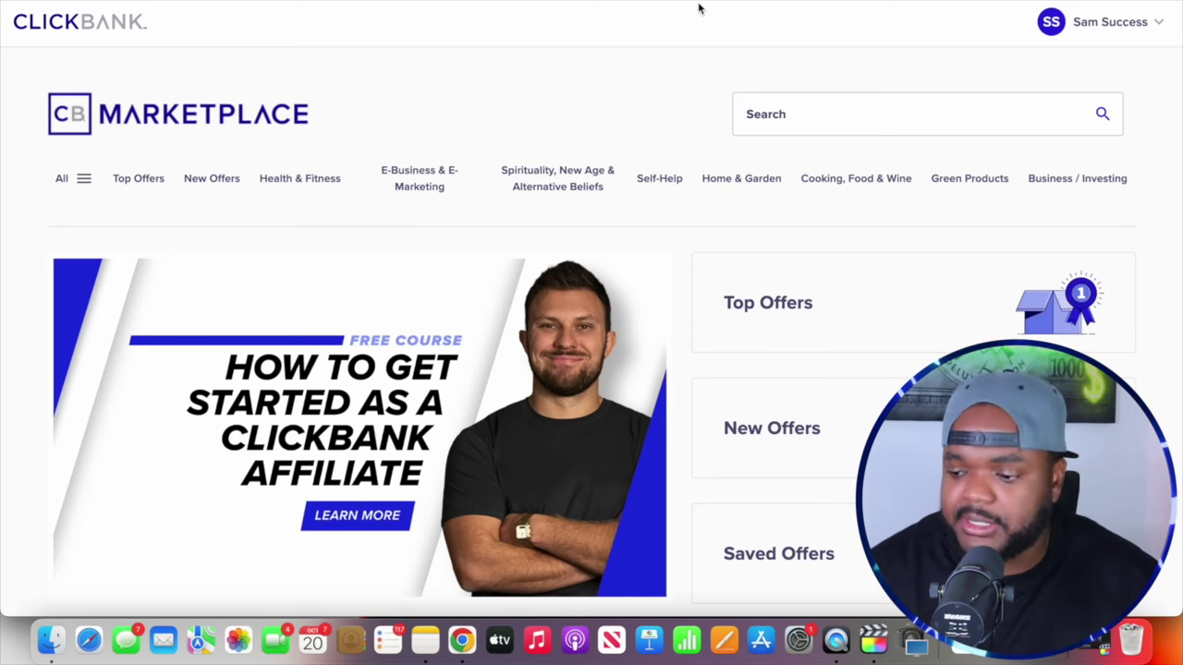
Open ClickBank's Top Offers and browse the listed products to the Alpilean offer, highlighting its name
left_click(846, 306)
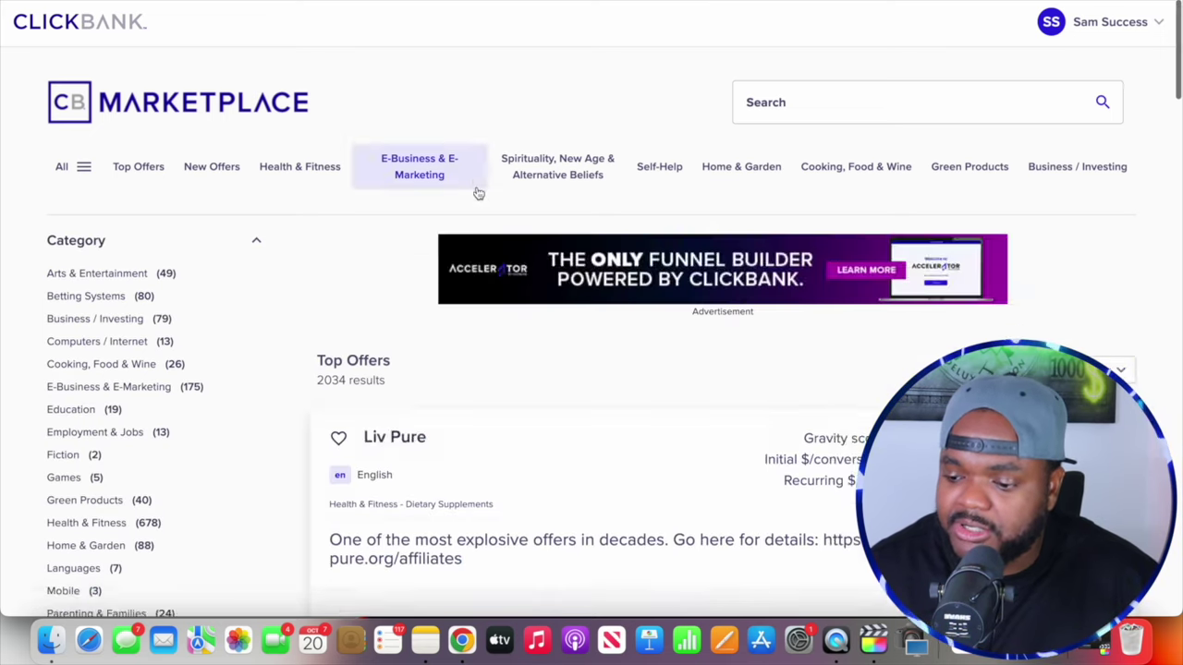
scroll(478, 192, "down", 15)
scroll(477, 192, "down", 10)
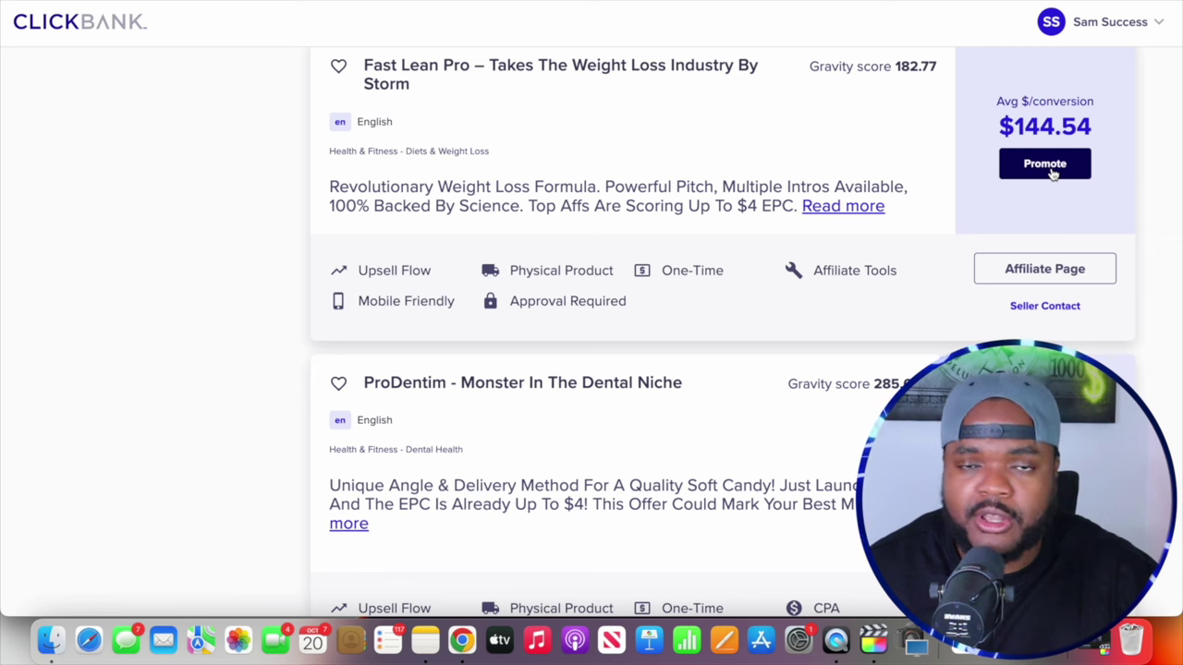
scroll(1053, 176, "down", 10)
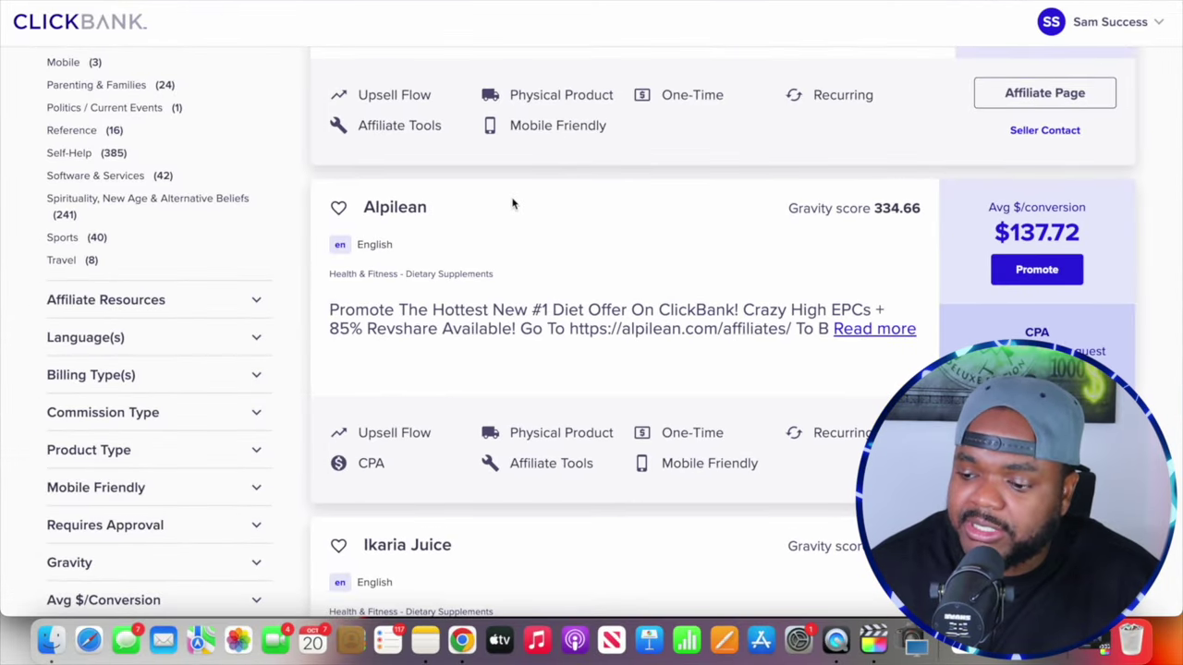
left_click_drag(441, 207, 374, 202)
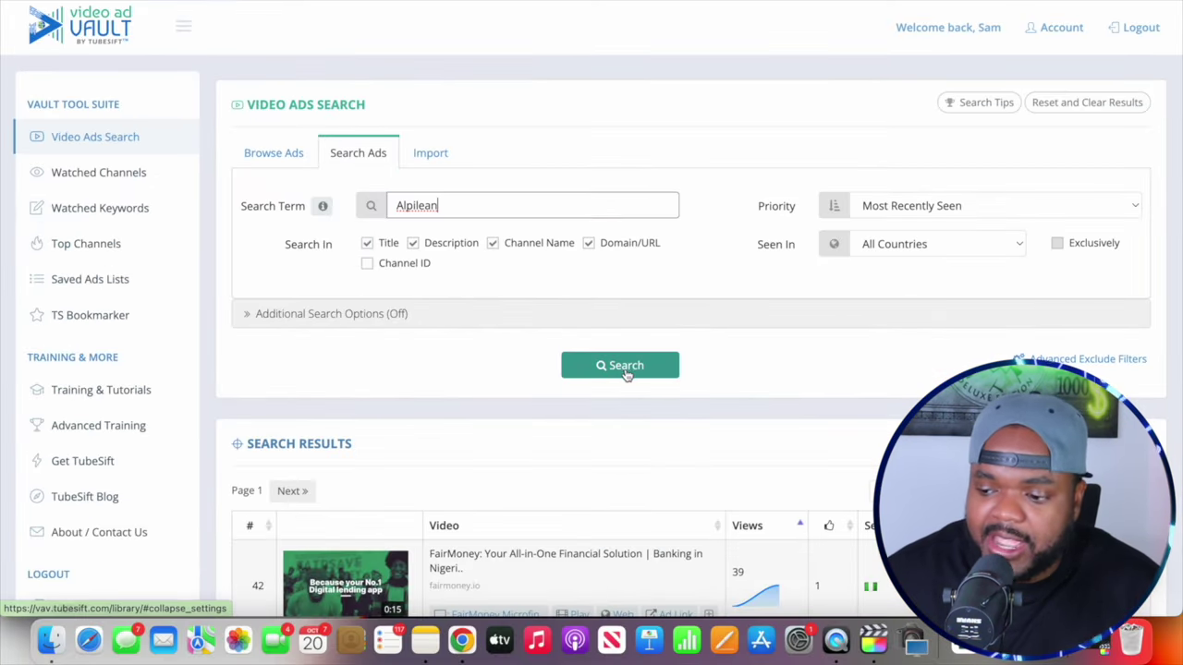
Search Video Ad Vault for Alpilean ads, sort them by most views and play the "Discover This Gentle & Steady Method To Awaken Metabolism" ad
left_click(636, 370)
scroll(665, 121, "down", 5)
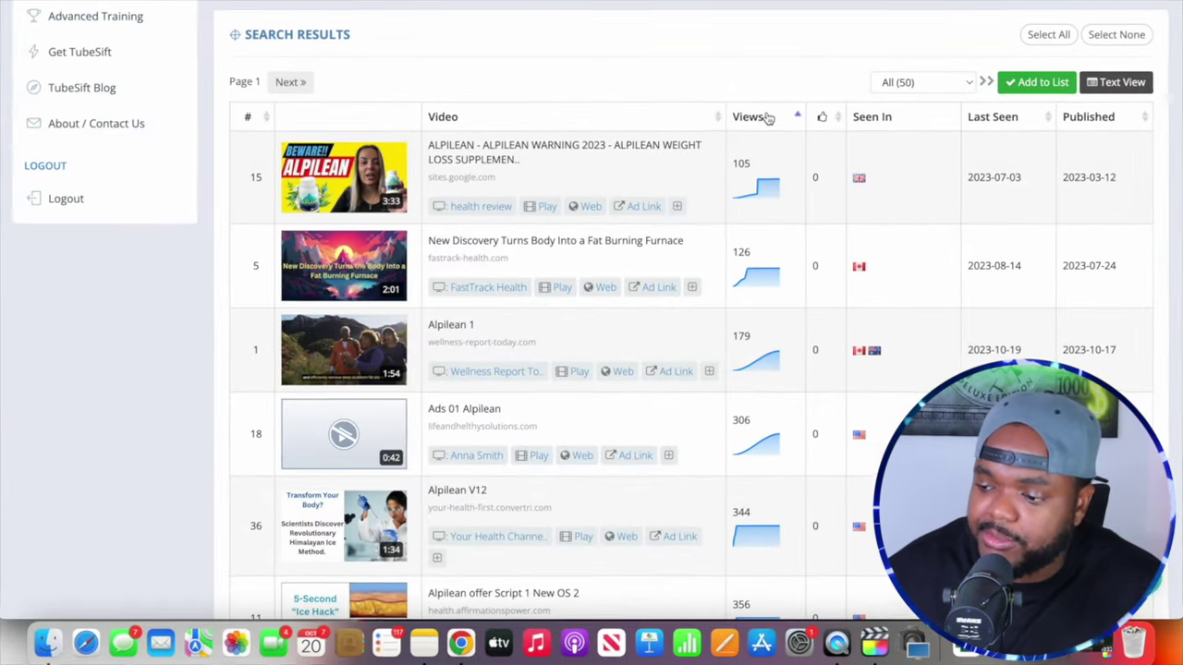
left_click(771, 116)
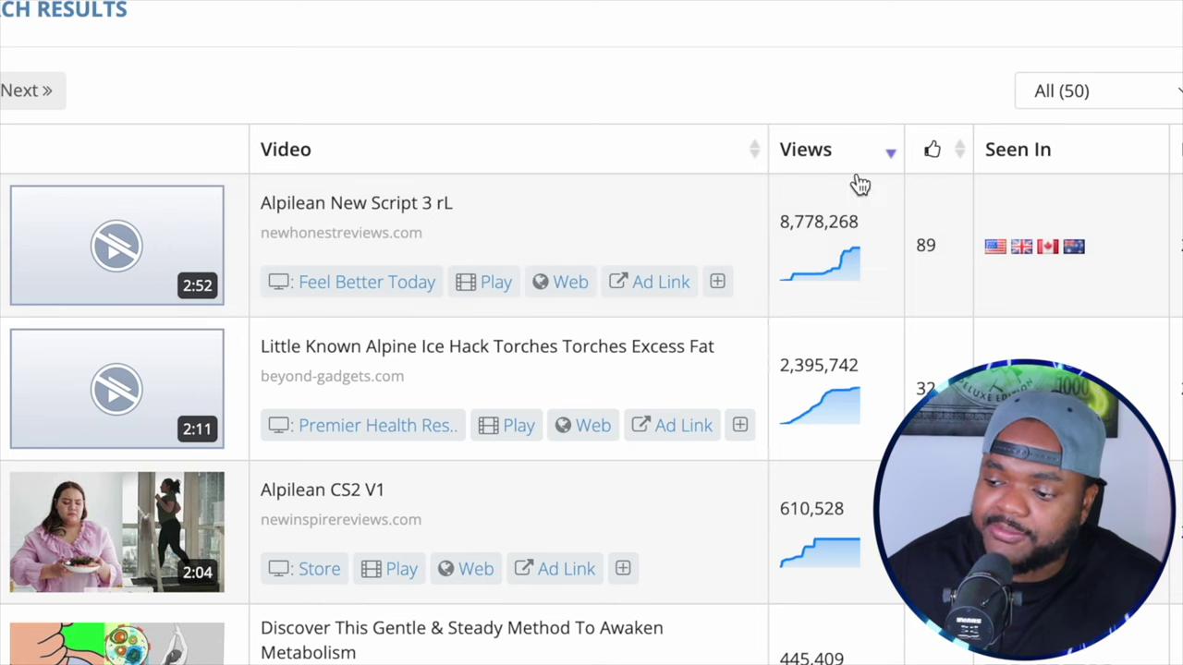
scroll(850, 256, "down", 2)
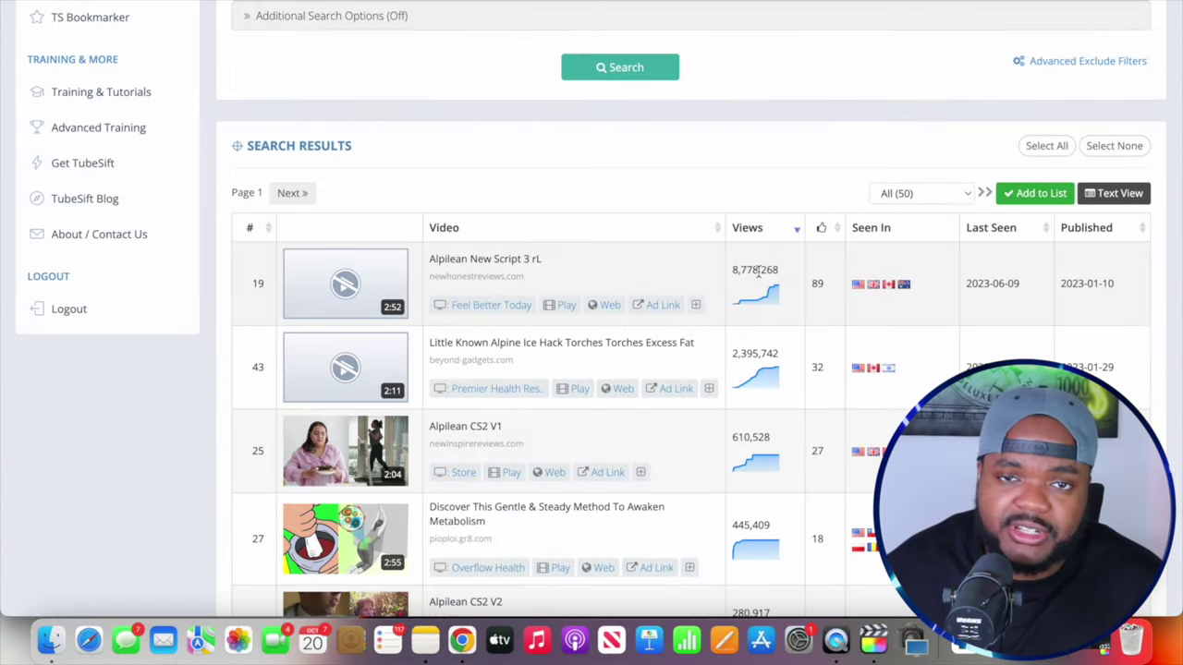
scroll(758, 270, "down", 3)
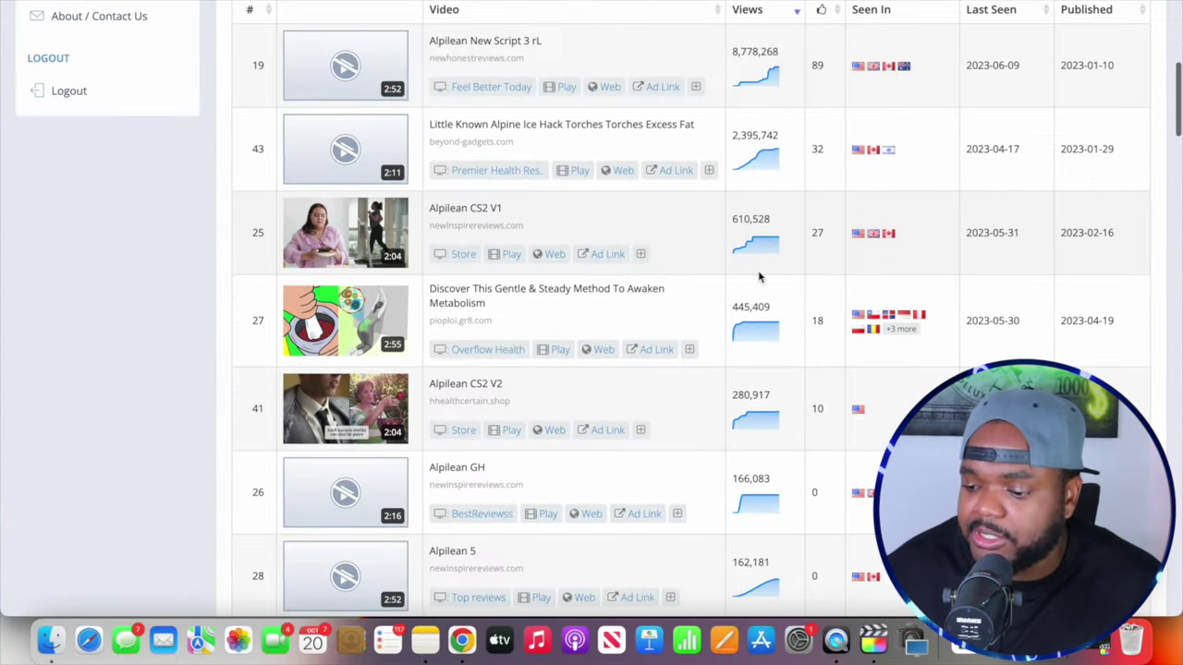
left_click(558, 351)
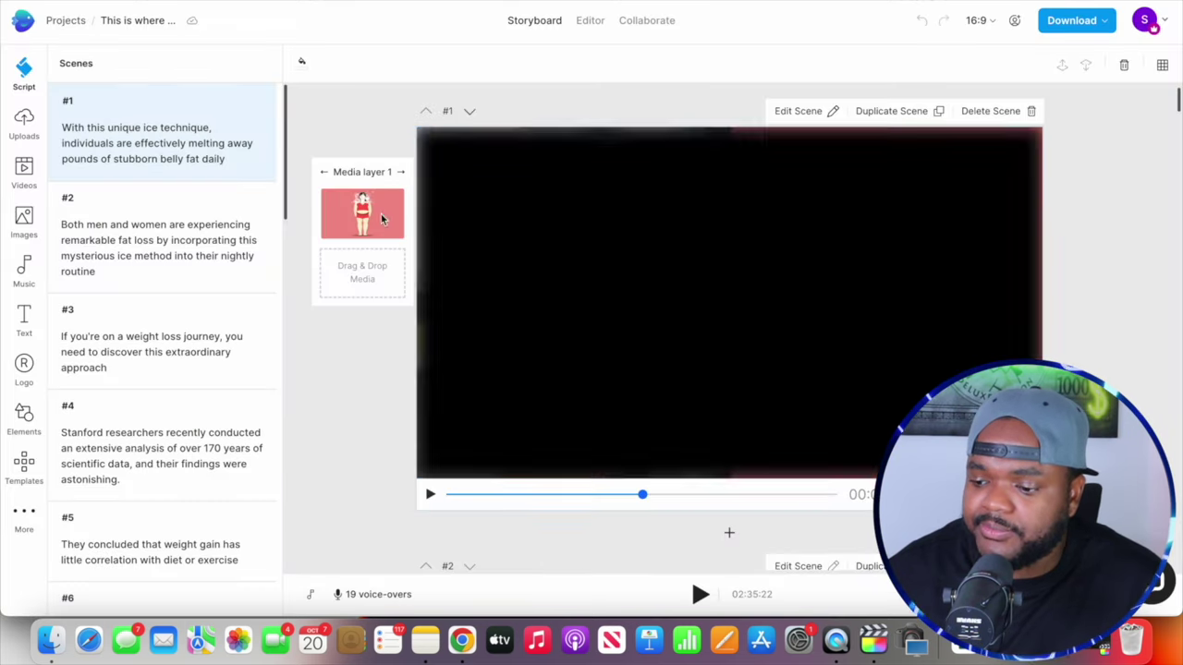
Switch to the video project's storyboard and play scene #1
left_click(431, 496)
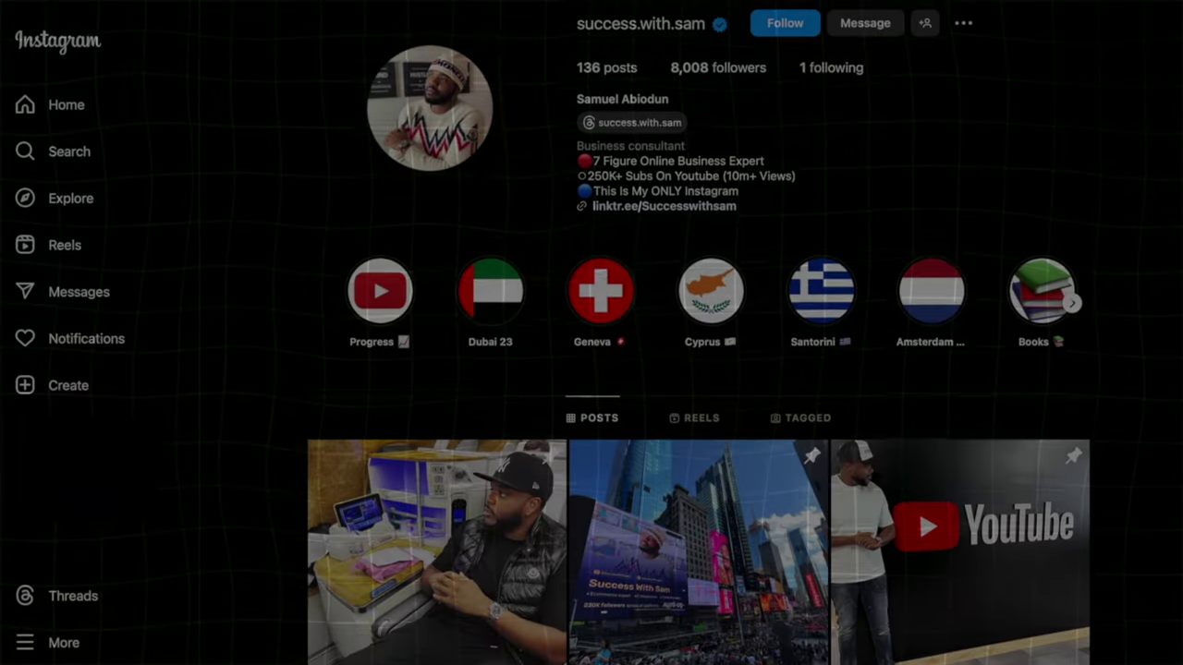
scroll(699, 416, "down", 2)
scroll(698, 416, "down", 2)
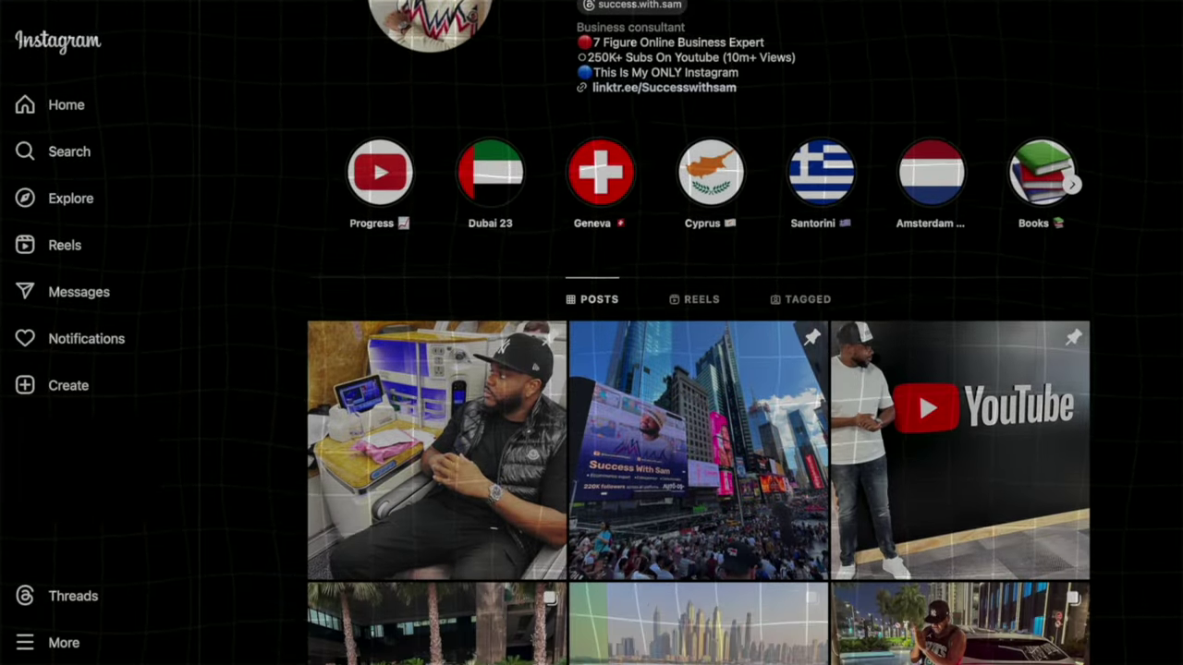
scroll(699, 416, "down", 2)
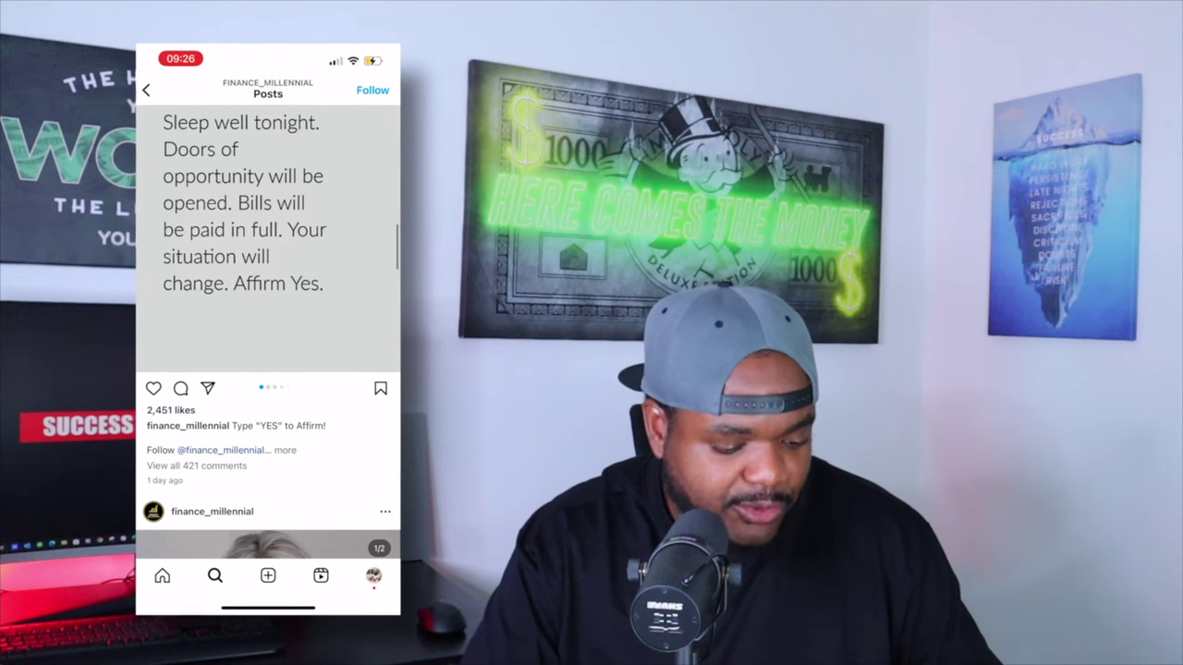
Browse the quote posts on the finance_millennial Instagram page
scroll(268, 323, "down", 10)
scroll(277, 369, "down", 5)
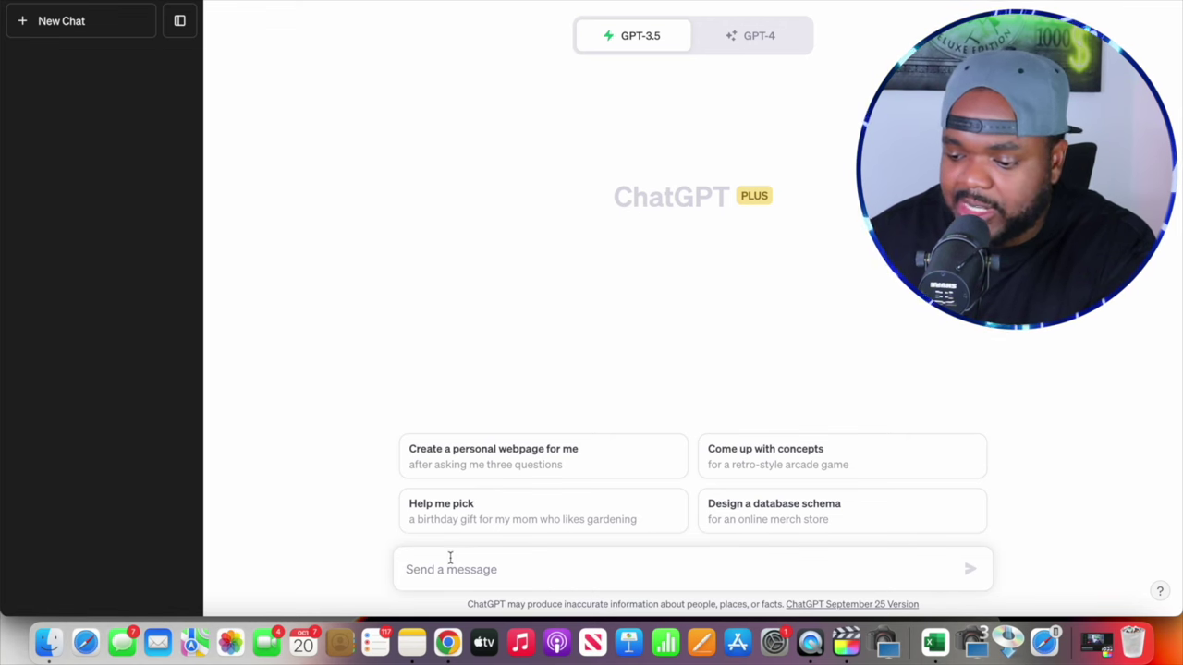
Switch to ChatGPT, send "give me 30 finance quotes for an instagram reel" and copy the text of quote 18
type("give me 30 finance quotes for an instagram reel")
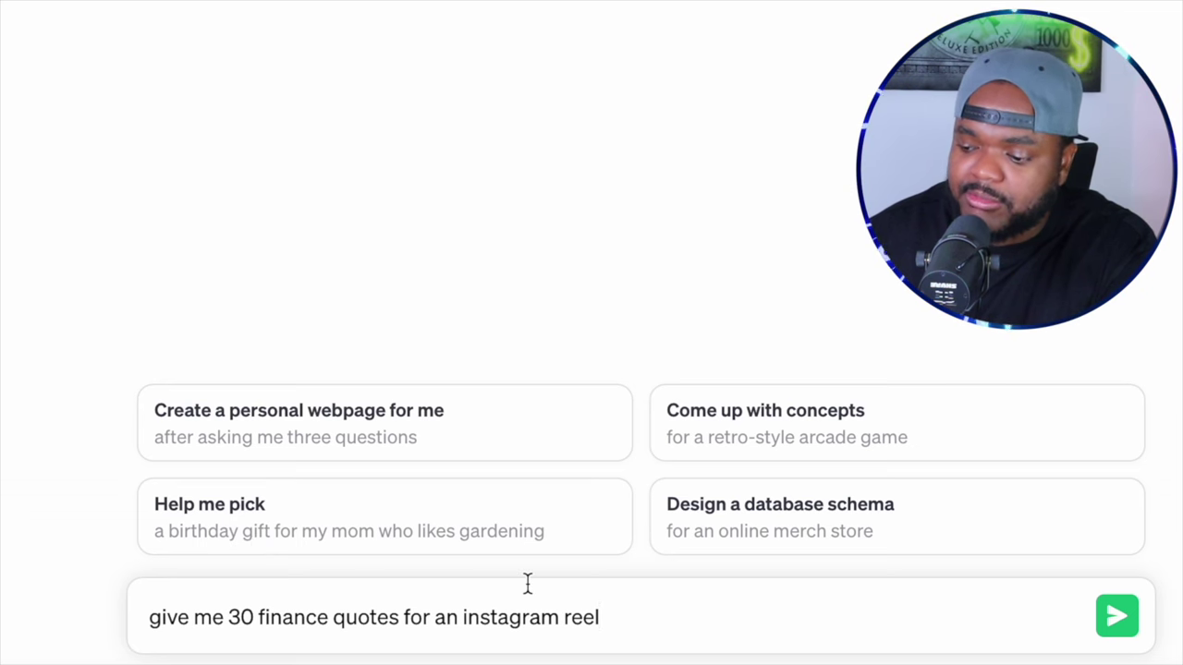
left_click(1115, 613)
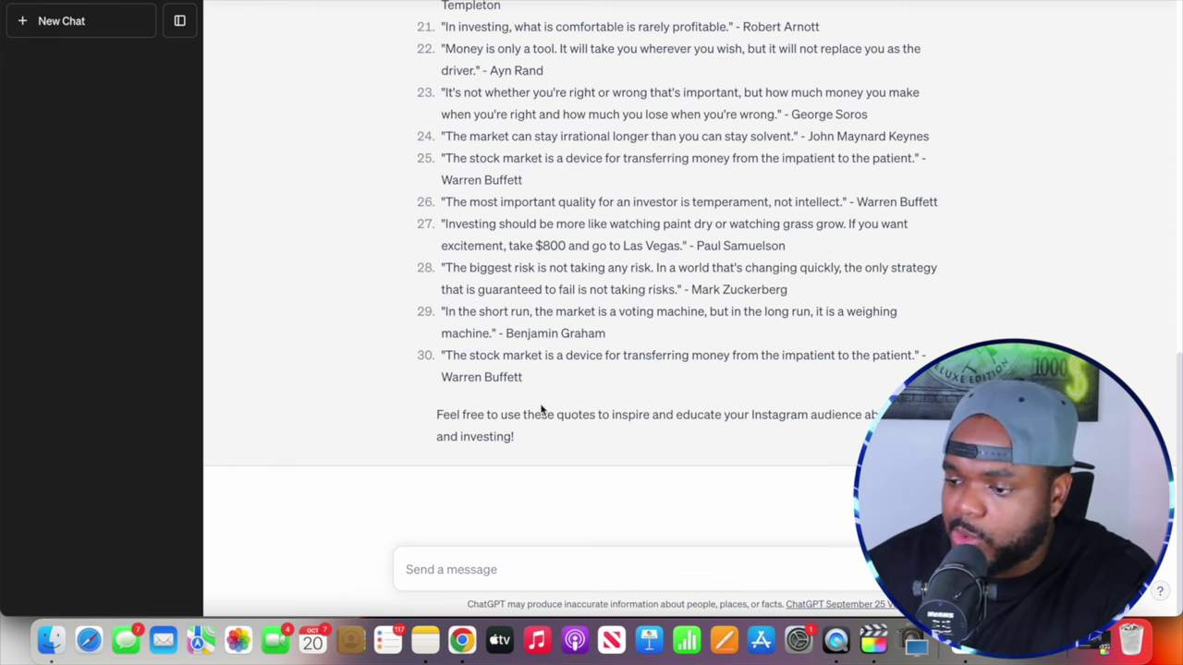
scroll(542, 409, "up", 5)
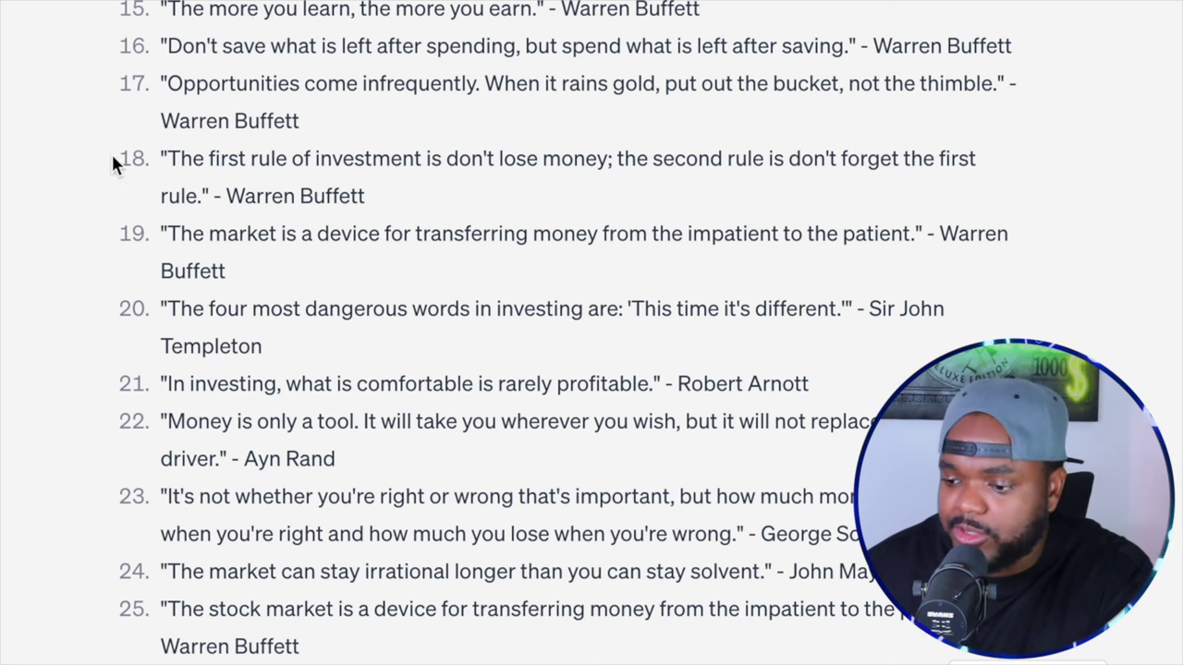
left_click_drag(169, 158, 195, 200)
key("ctrl+c")
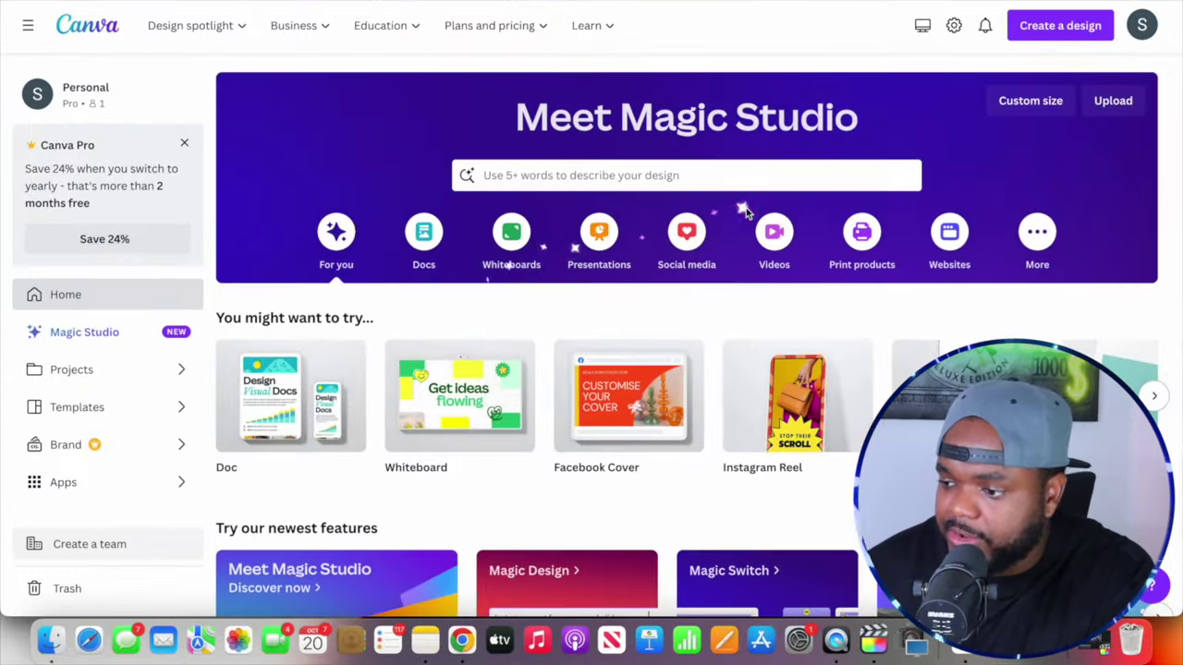
Switch to Canva and create a new Instagram Reel design
left_click(1069, 28)
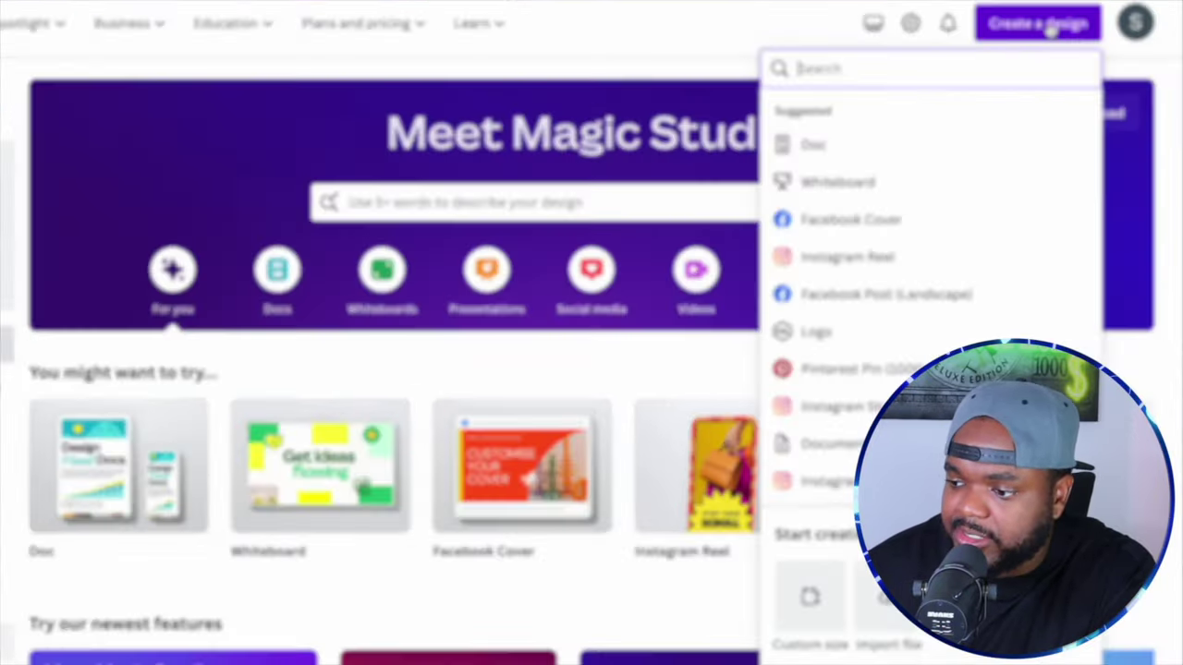
type("ins")
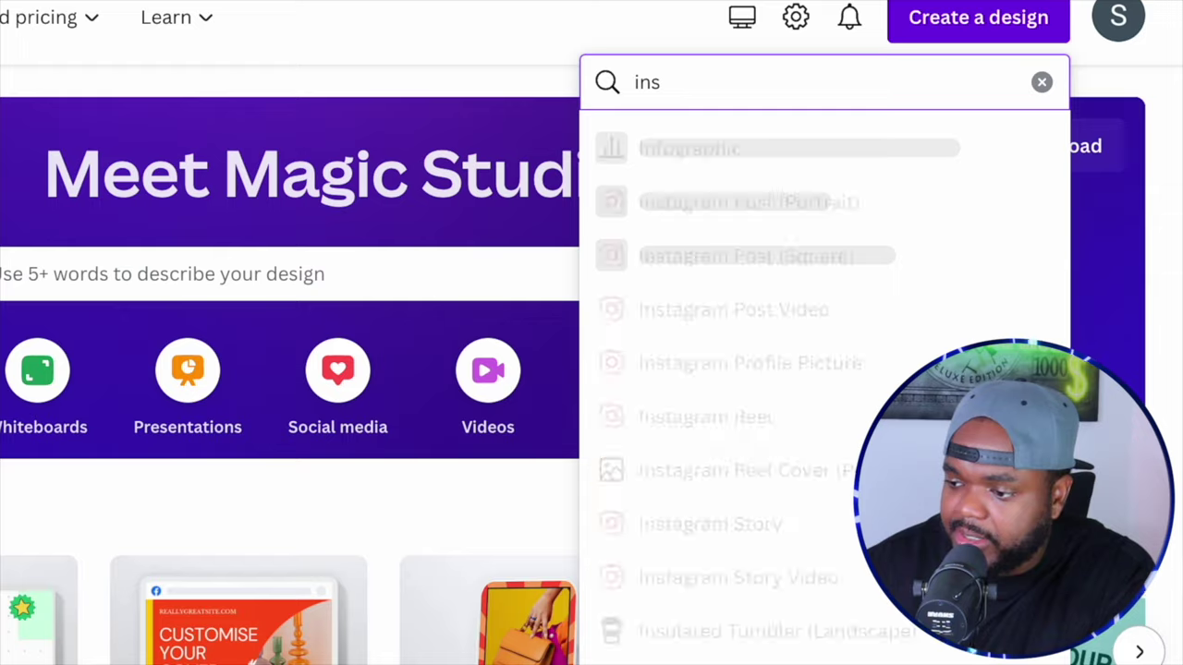
type("tagra")
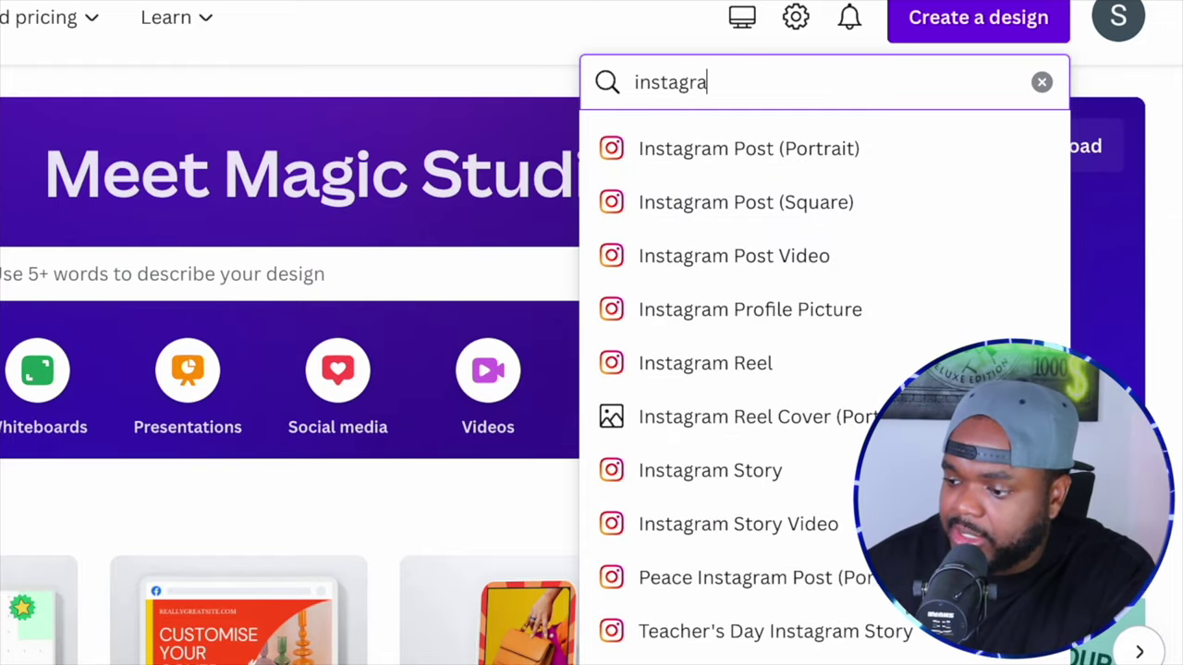
left_click(730, 372)
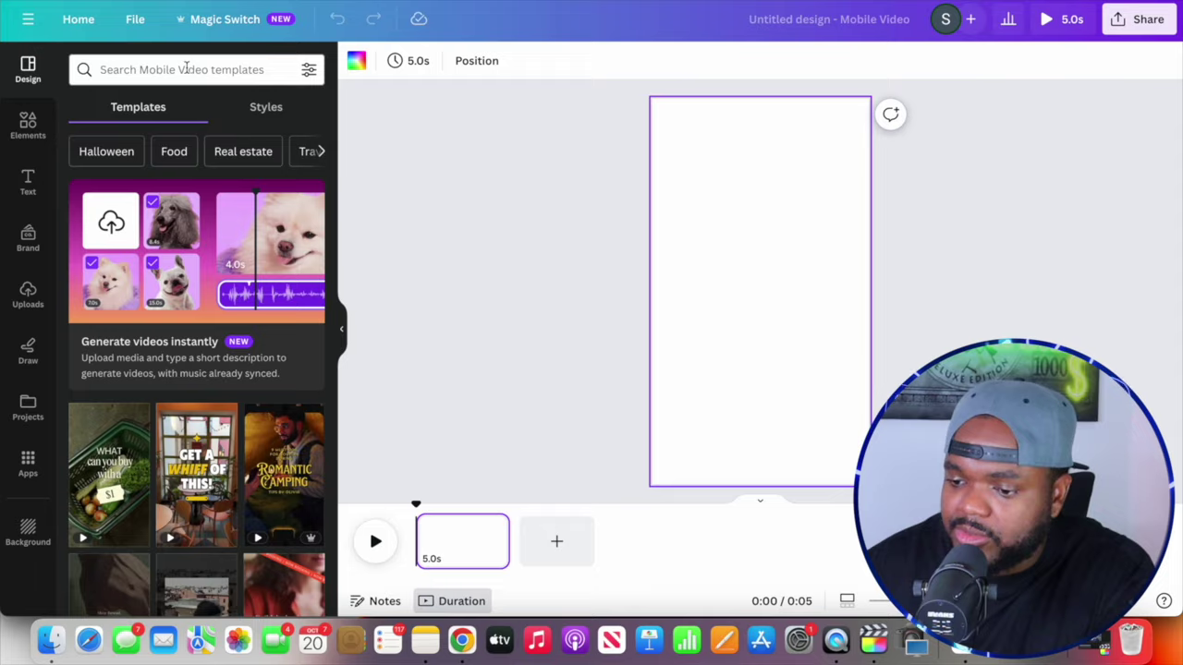
Search the templates for "finance" and apply the first page of the Yellow Pink Playful Musical Video Emotions of Money template
left_click(184, 67)
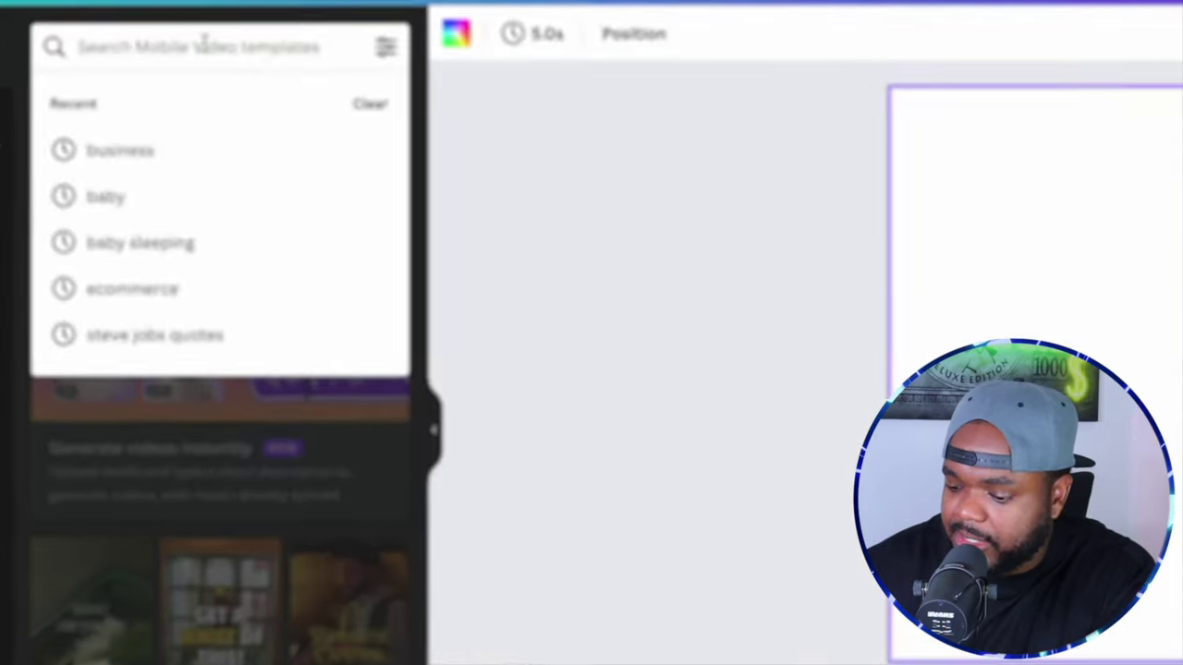
type("finance")
left_click(188, 161)
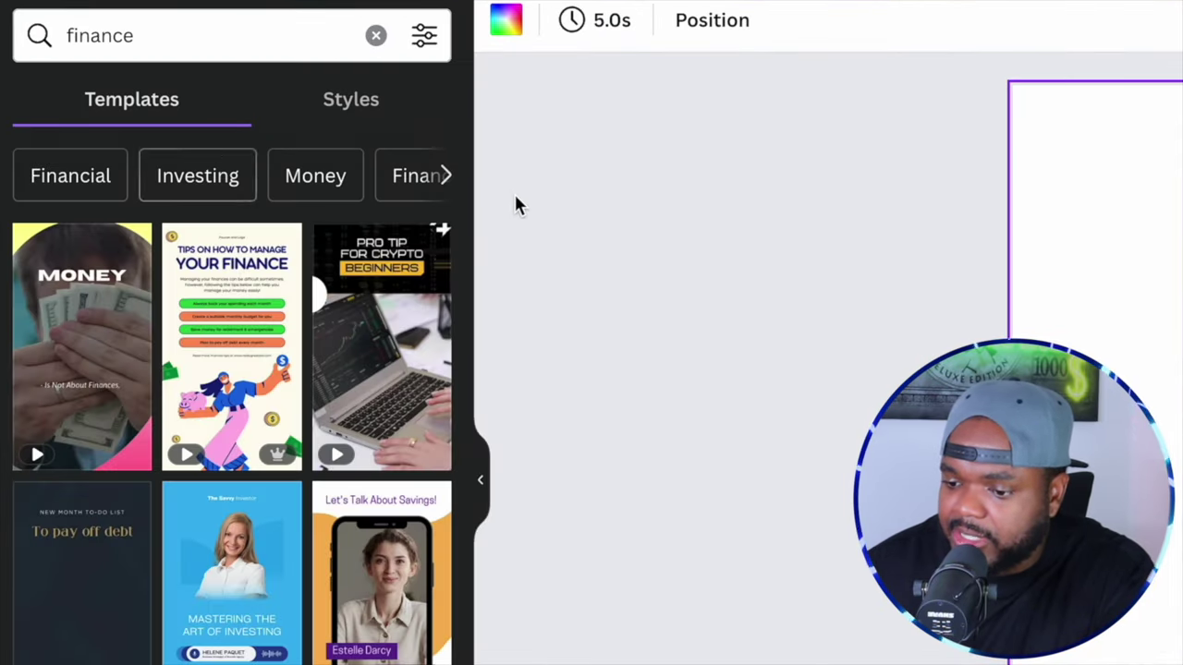
scroll(258, 377, "down", 8)
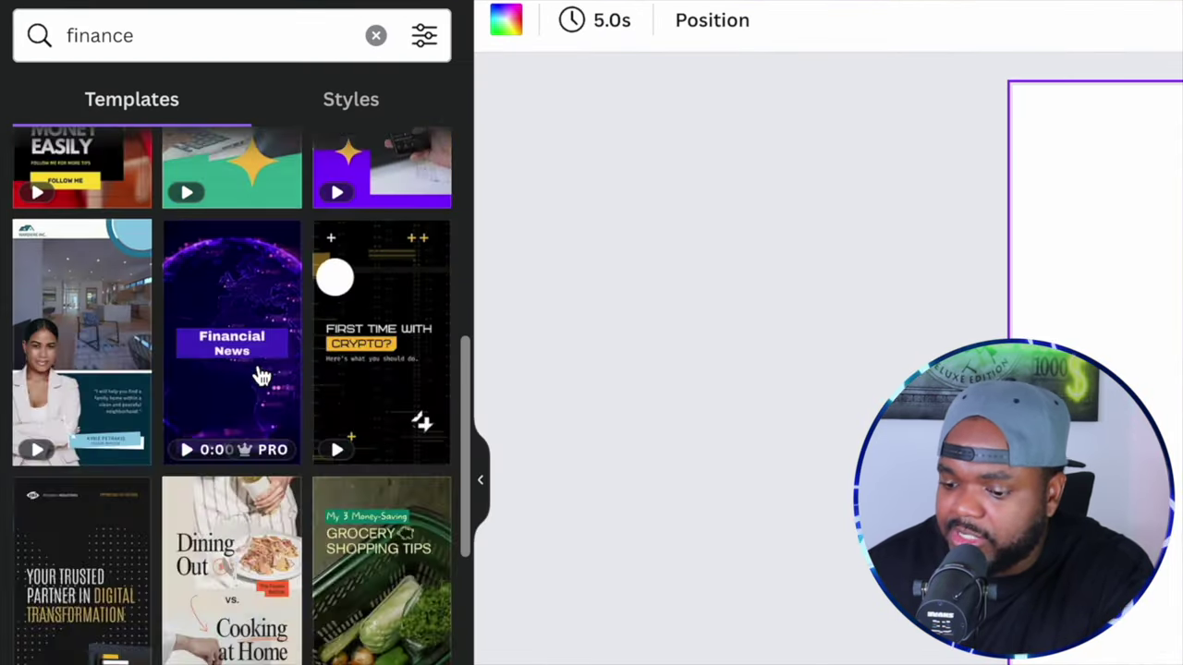
scroll(258, 375, "down", 3)
scroll(88, 330, "up", 15)
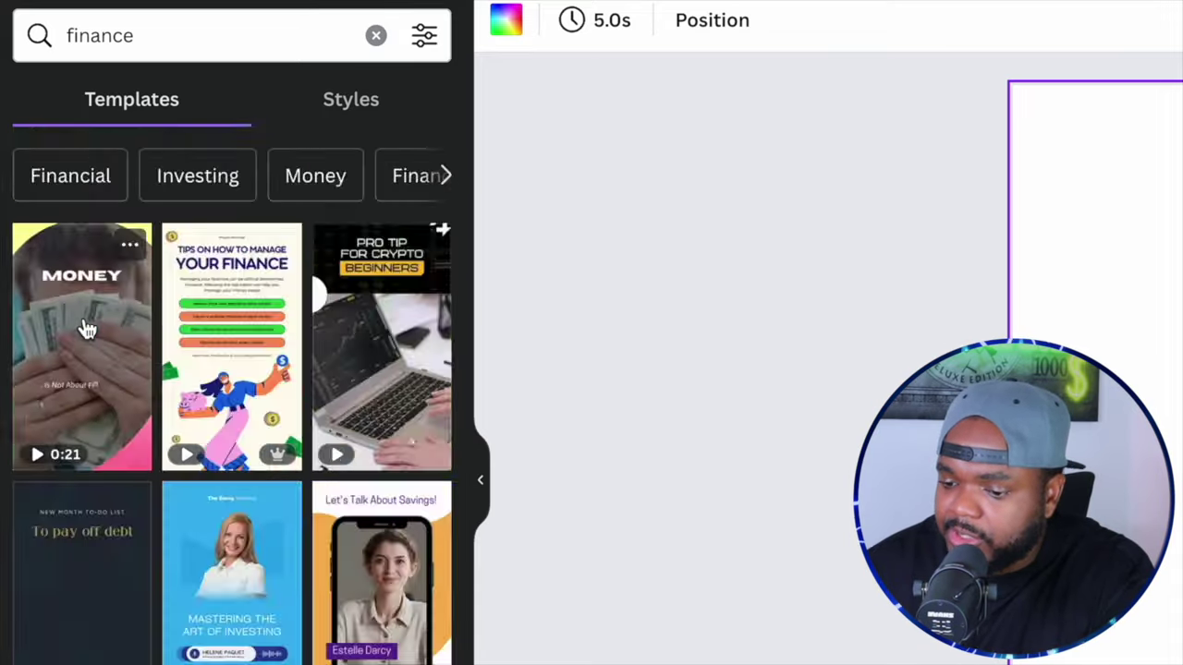
left_click(86, 330)
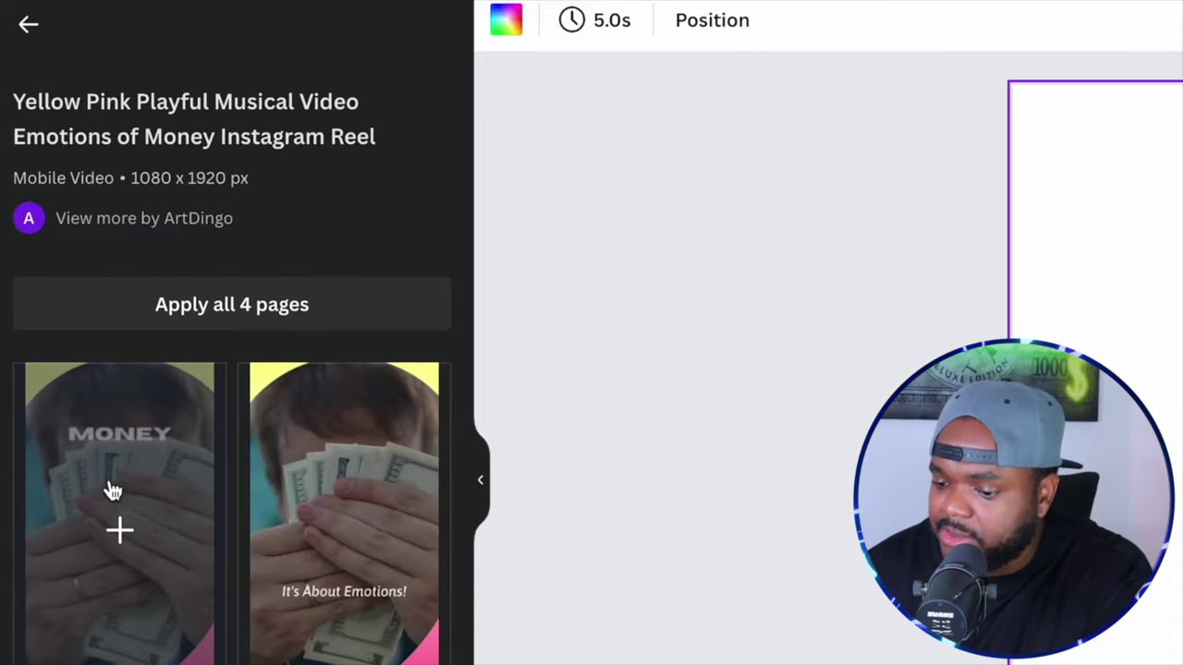
left_click(111, 492)
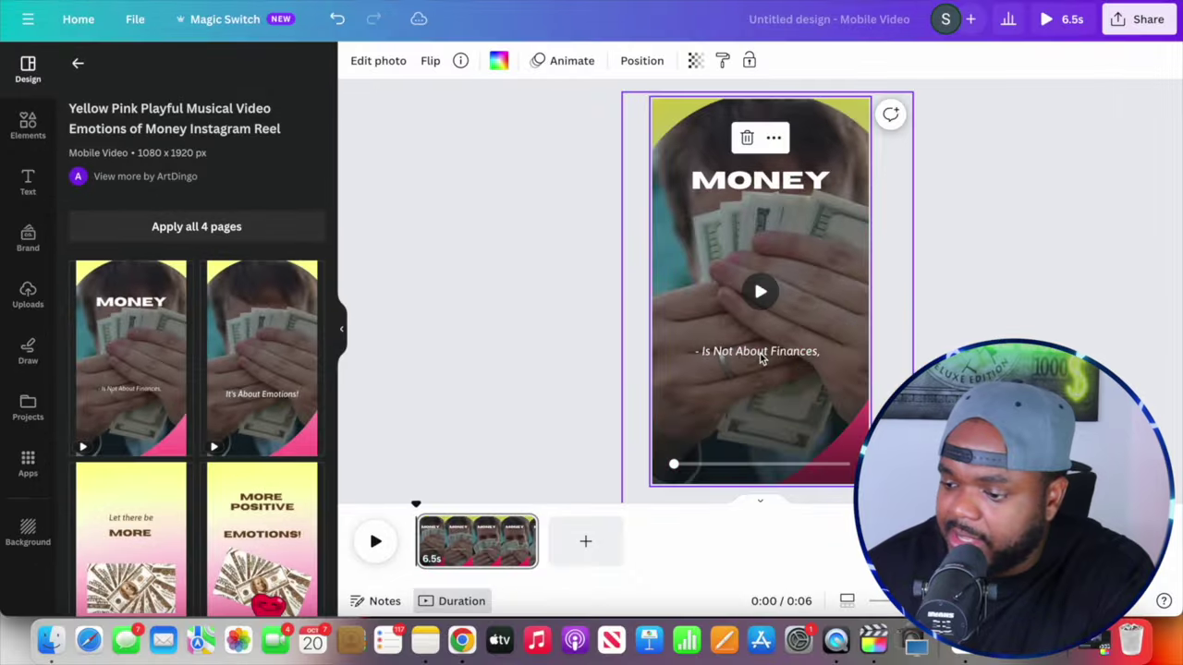
Replace the line below the MONEY heading with the copied first-rule-of-investment quote and preview the video
double_click(744, 352)
key("ctrl+v")
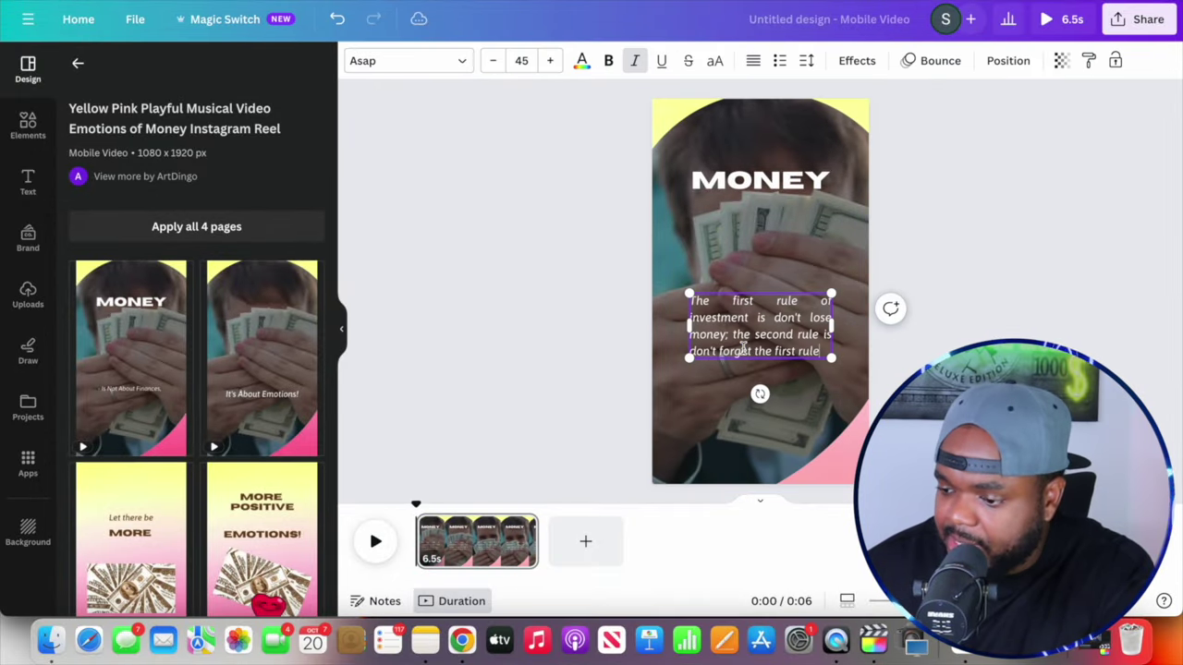
key("Escape")
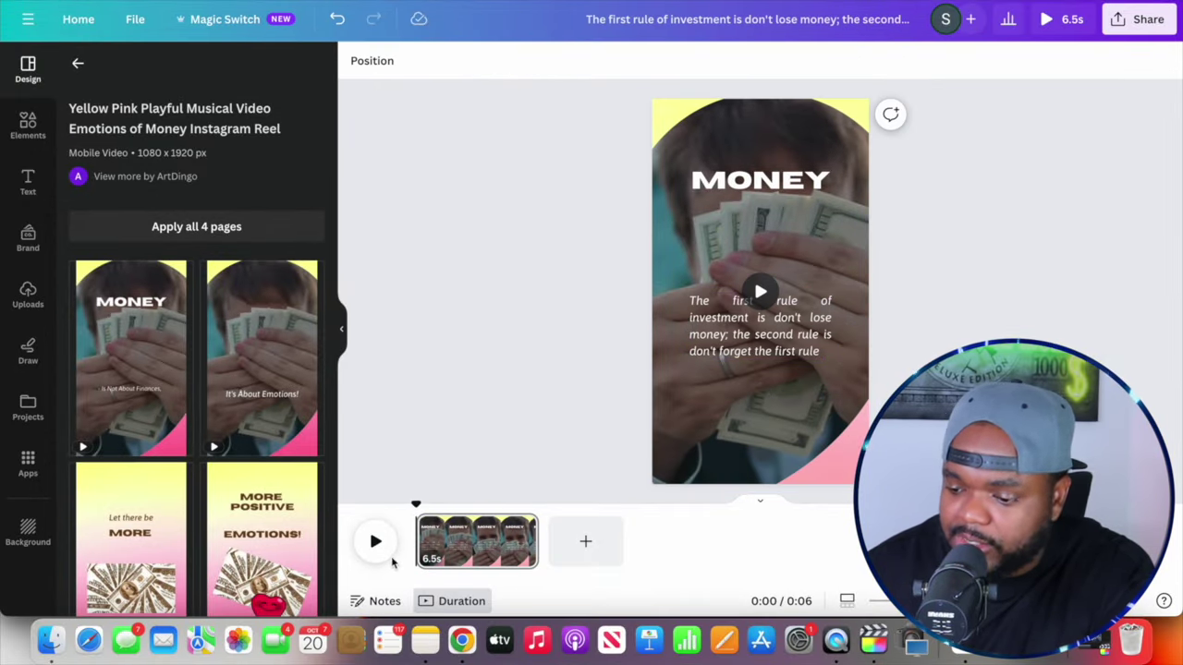
left_click(376, 542)
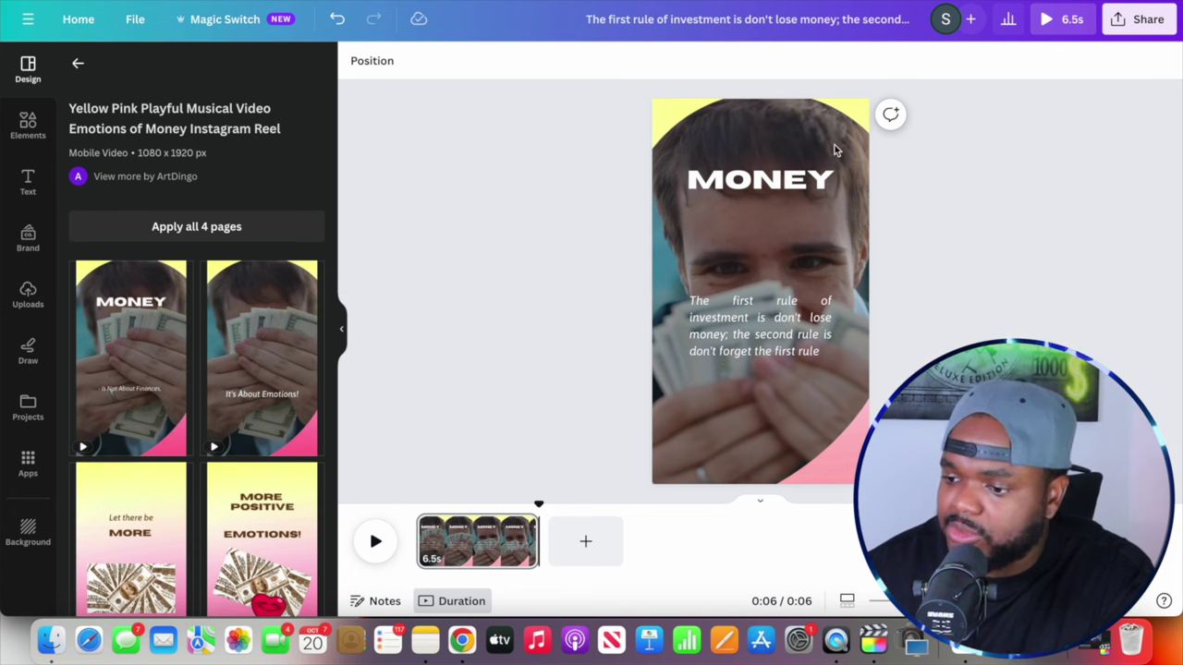
Switch back to ChatGPT and look through the list of generated finance quotes
key("super+Tab")
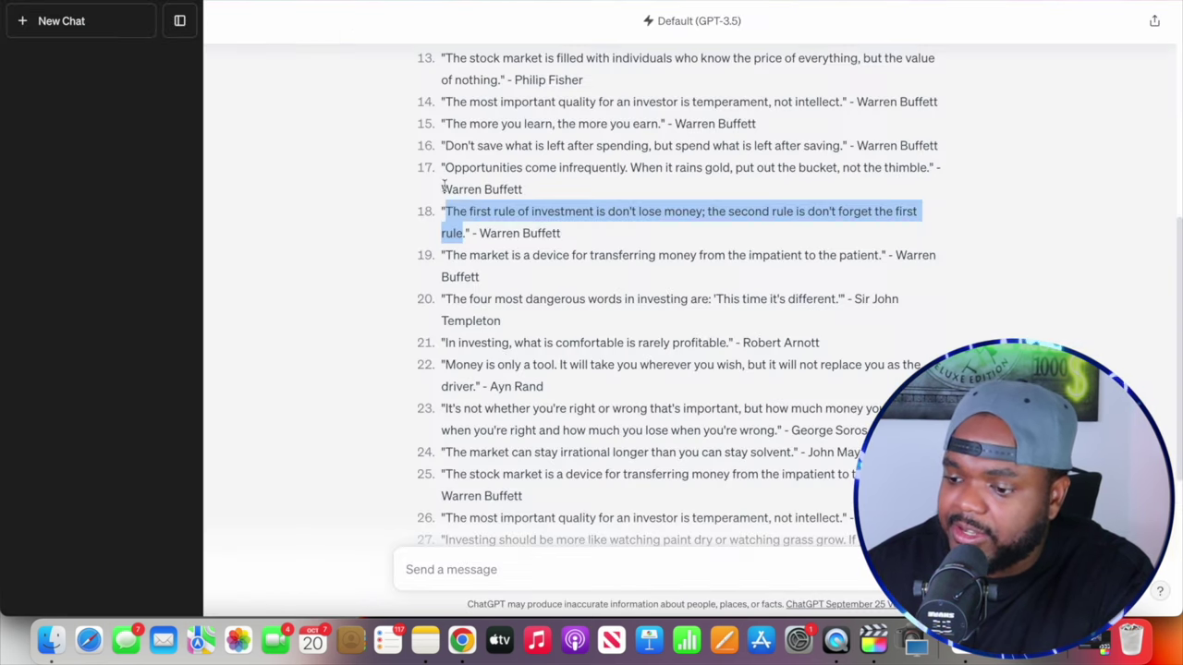
scroll(527, 404, "down", 5)
scroll(525, 401, "up", 8)
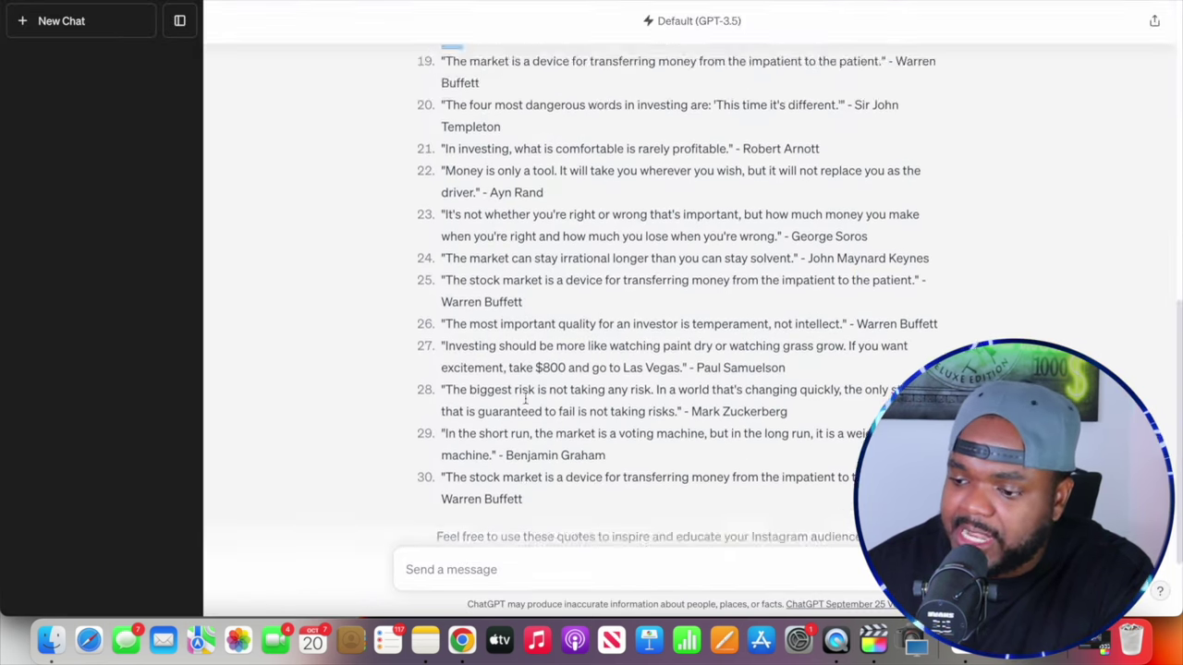
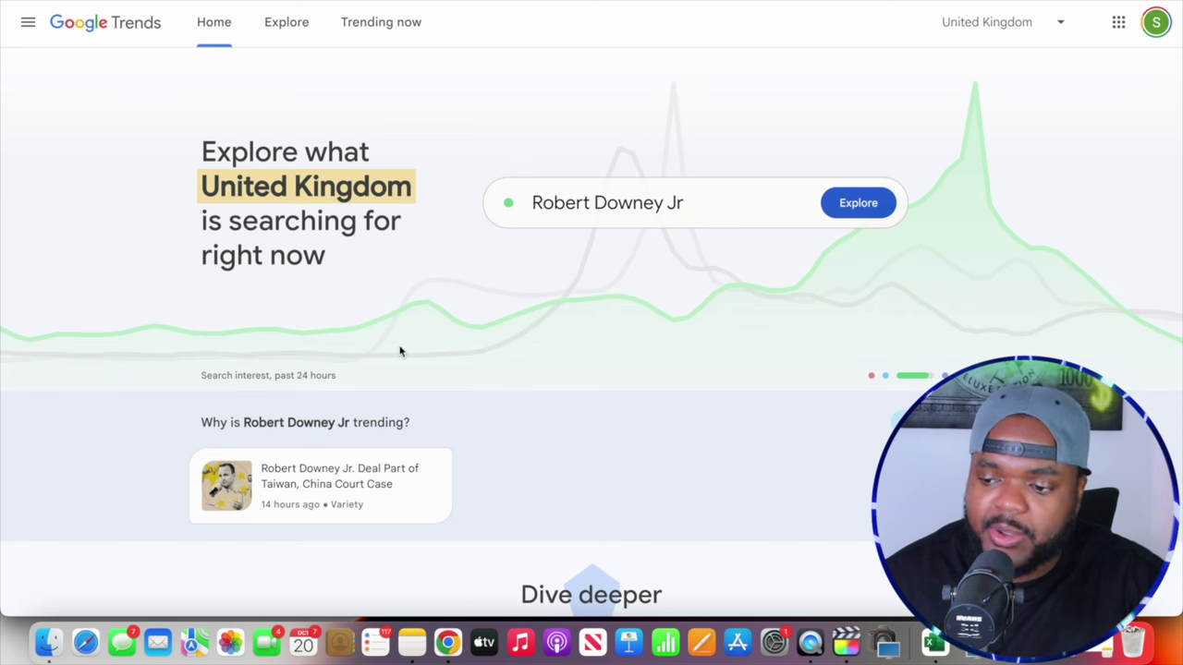
Switch to Google Trends and open its Explore page
left_click(288, 26)
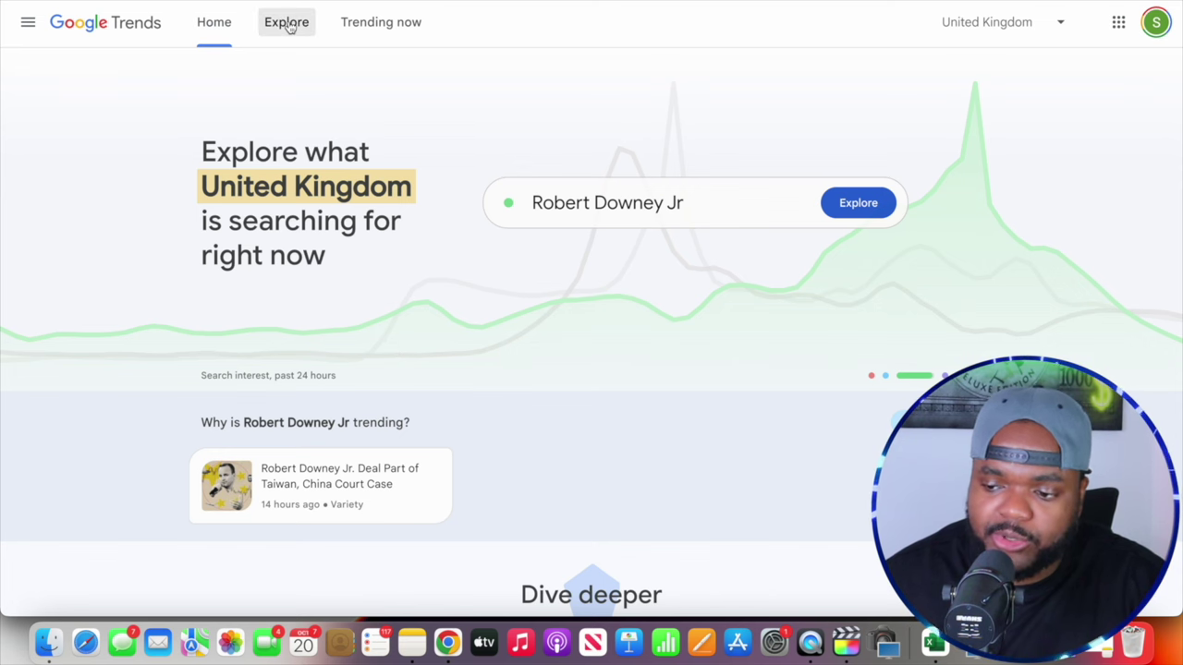
scroll(167, 148, "down", 1)
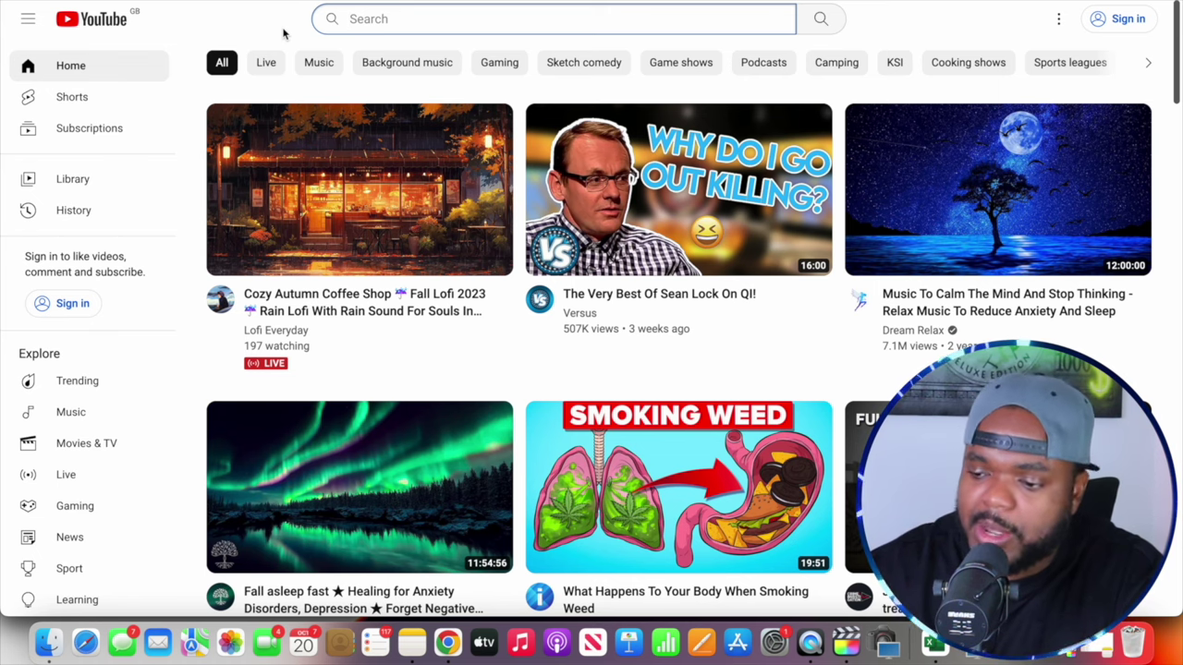
Search YouTube for "top 5 facts"
left_click(513, 19)
type("top 5 facts")
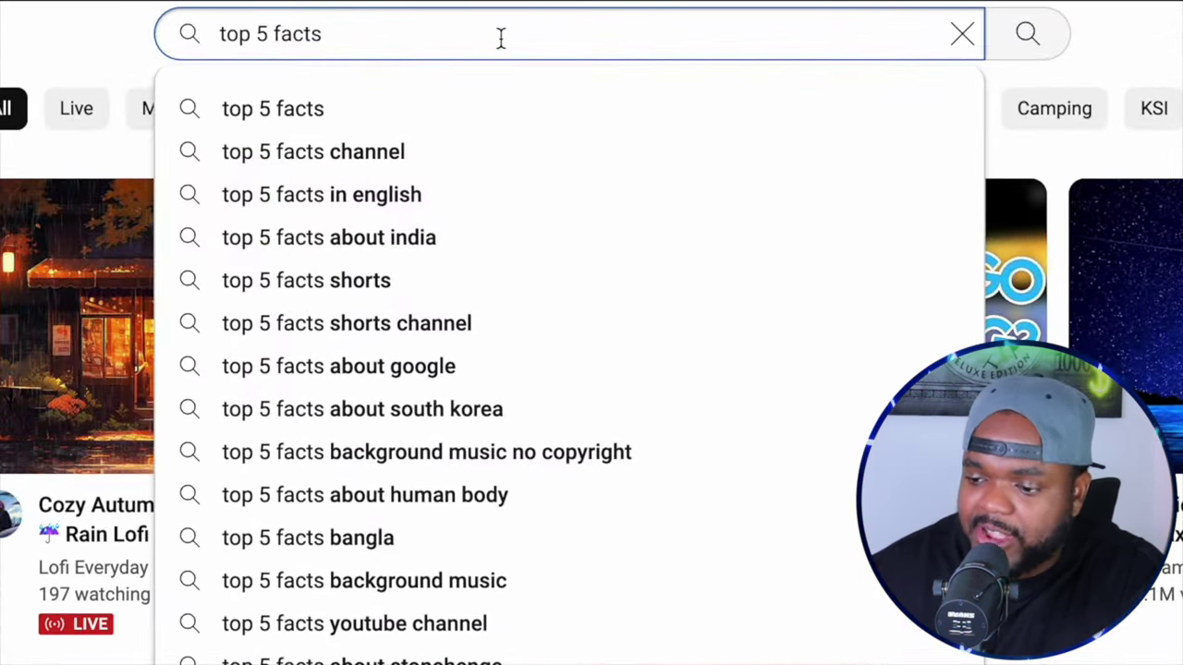
left_click(564, 61)
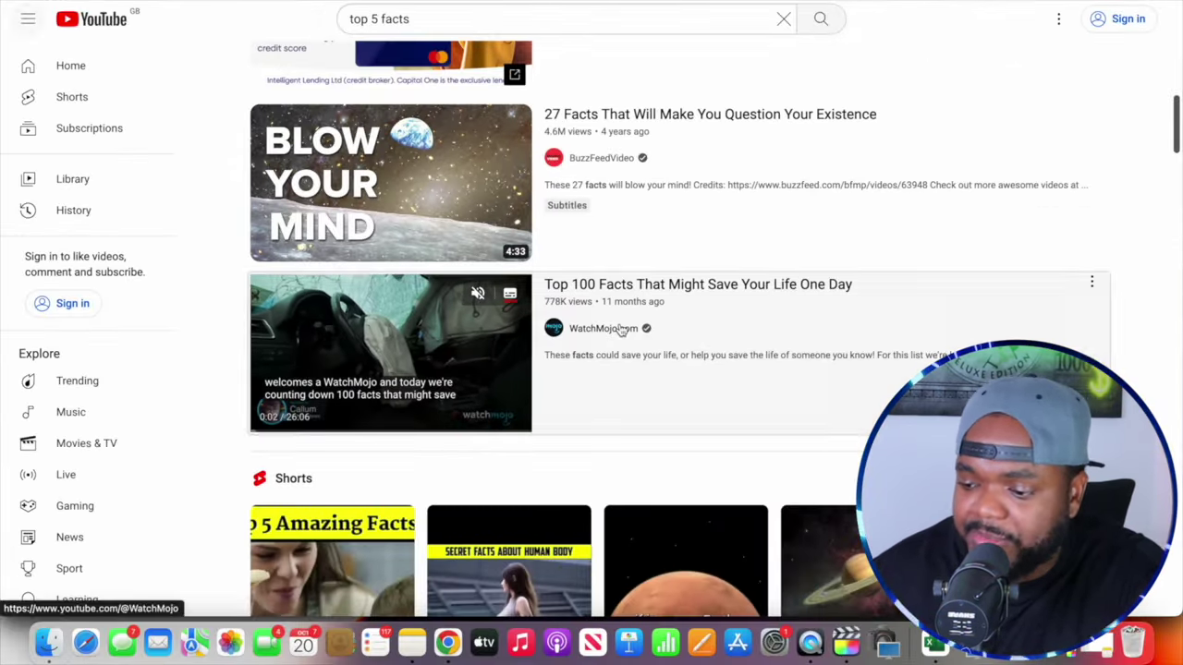
Open the WatchMojo.com channel from the search results and look through its latest videos
left_click(620, 331)
left_click(387, 351)
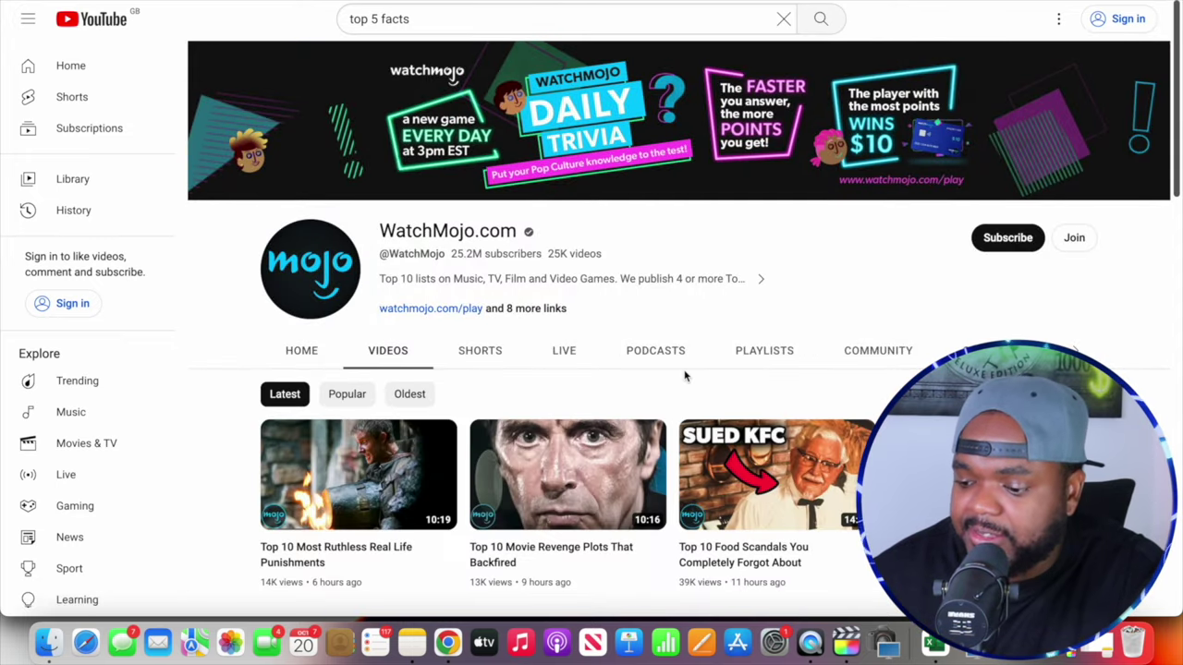
scroll(684, 376, "down", 2)
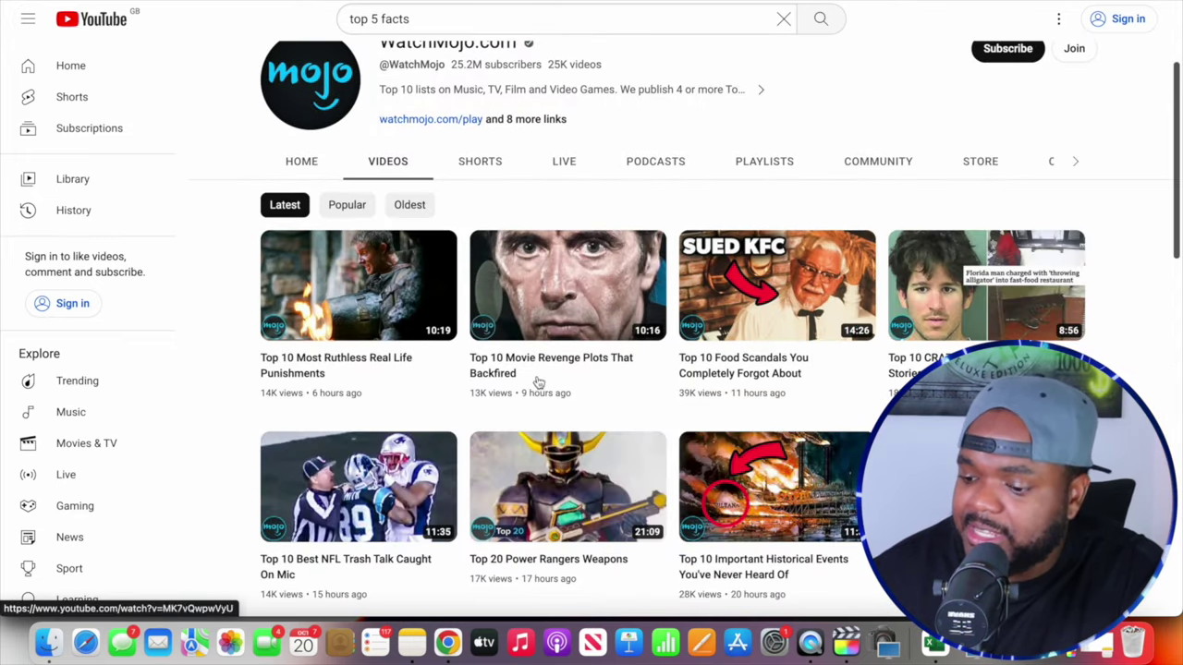
scroll(539, 381, "down", 3)
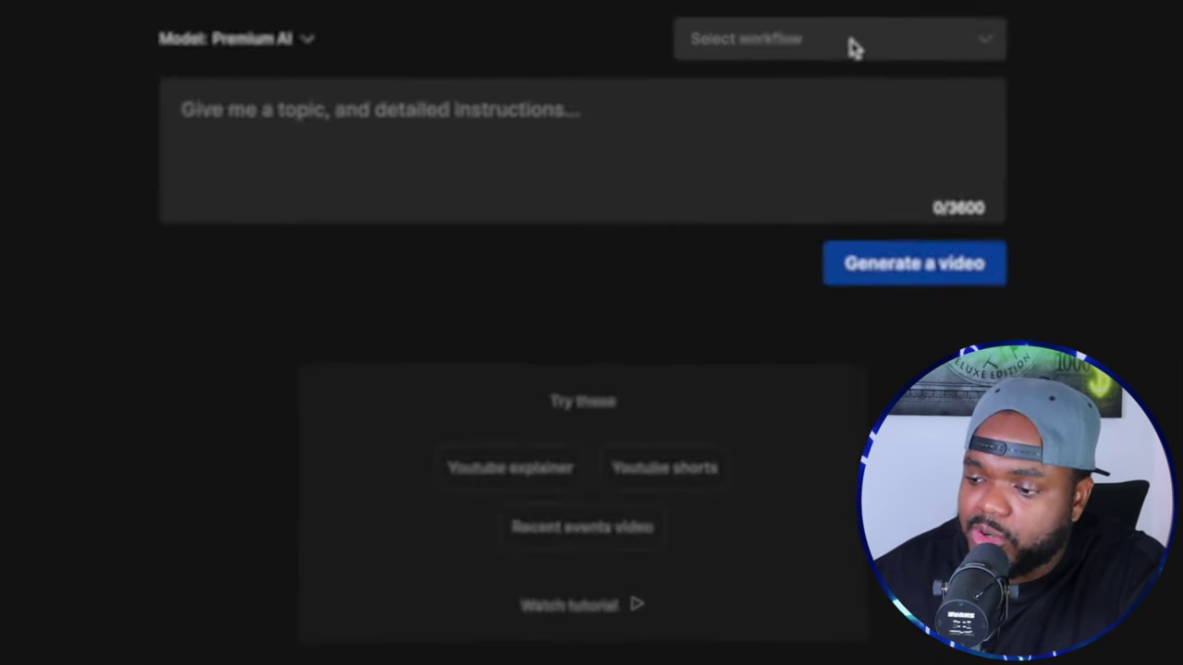
In invideo AI, choose the Recent events video workflow and enter the topic "top 5 facts about the world cup"
left_click(853, 48)
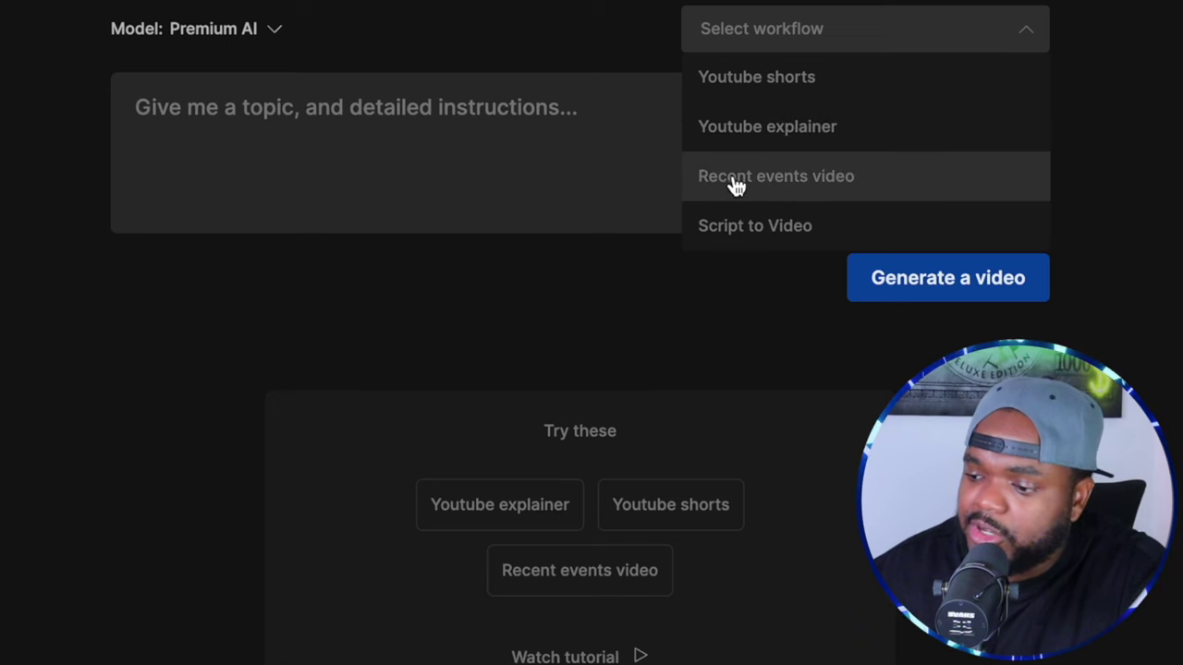
left_click(763, 195)
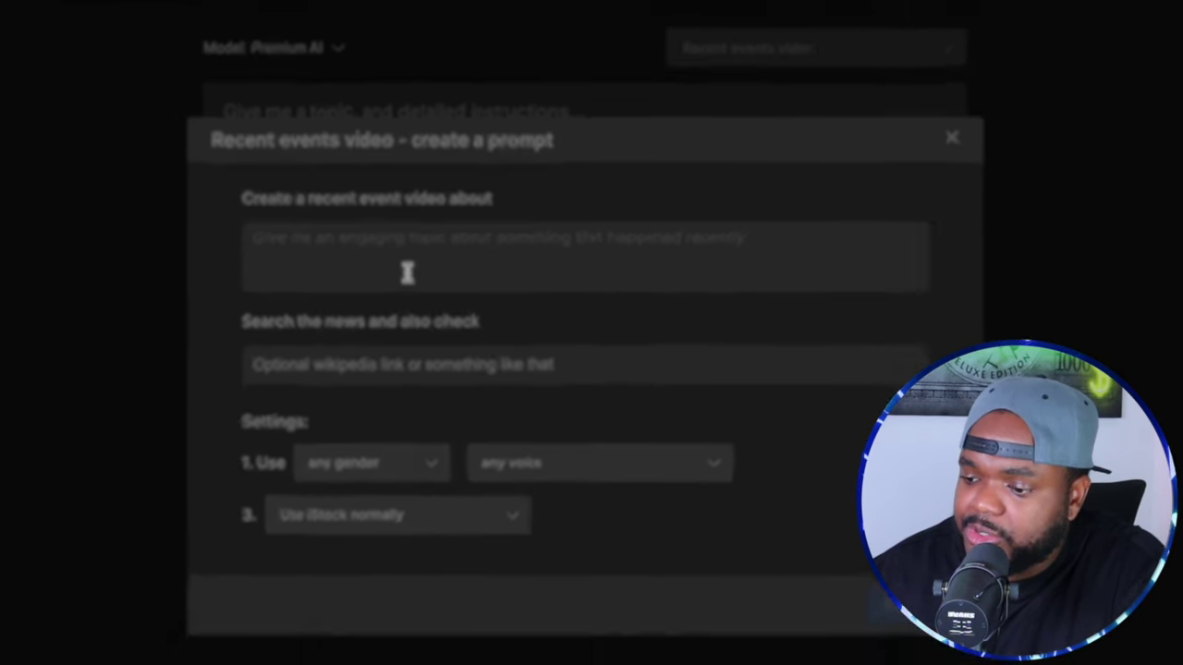
type("top 5 facts about the world cup")
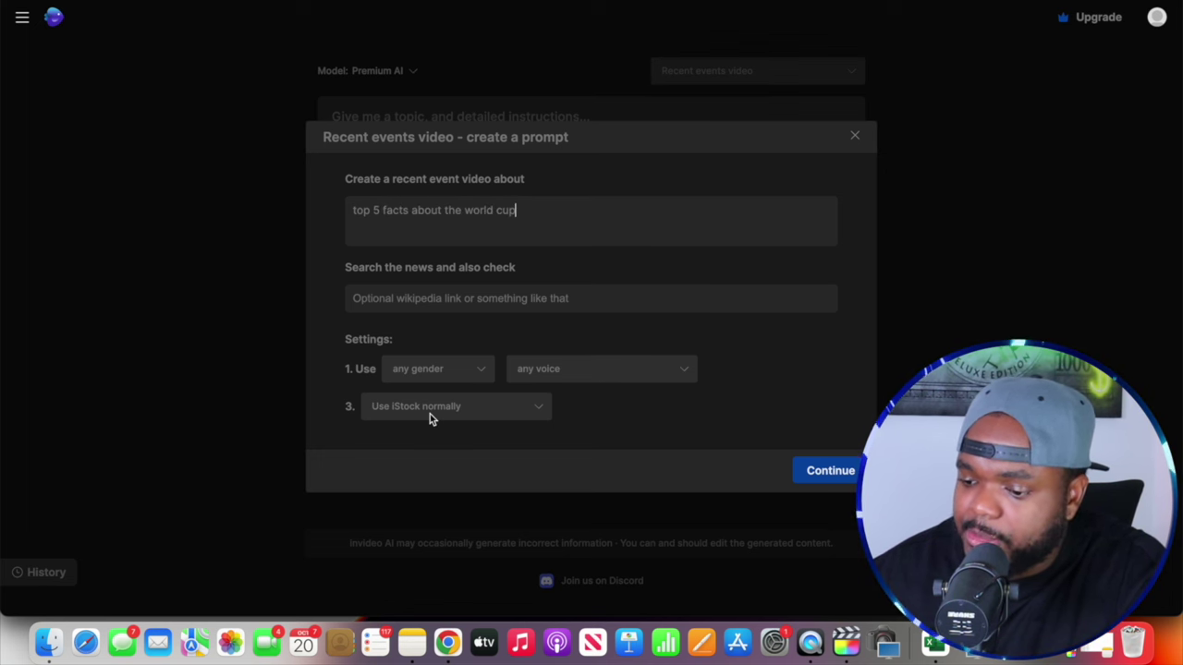
Set the narration to a male voice with a Californian accent and submit the recent events video settings
left_click(422, 369)
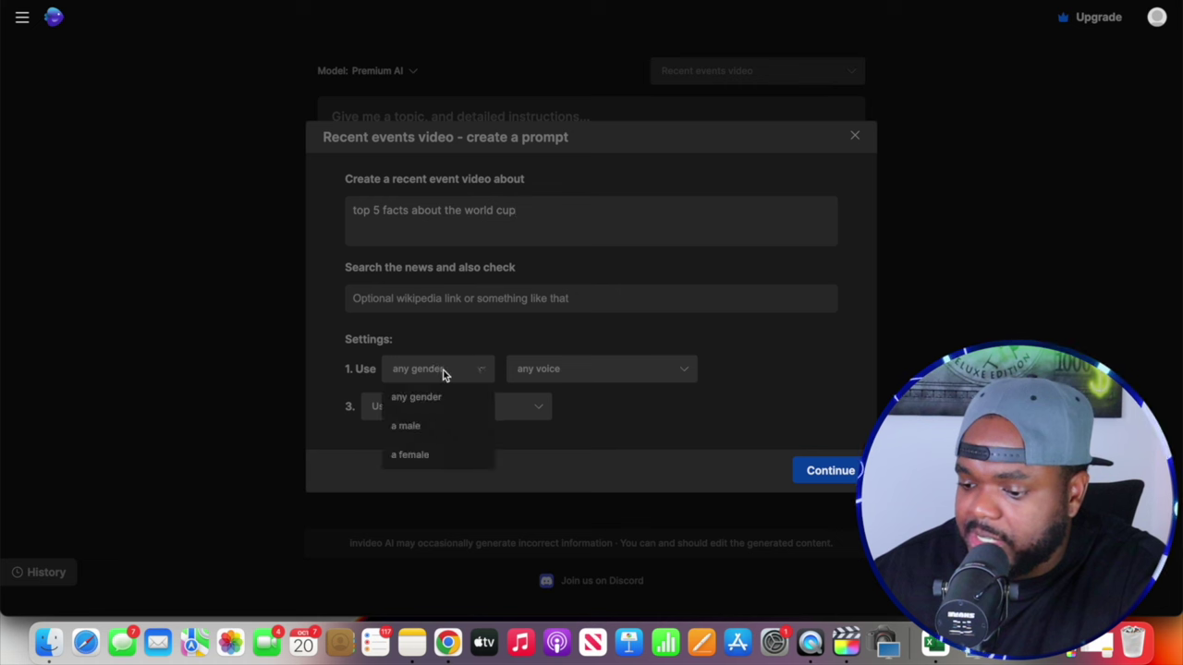
left_click(429, 430)
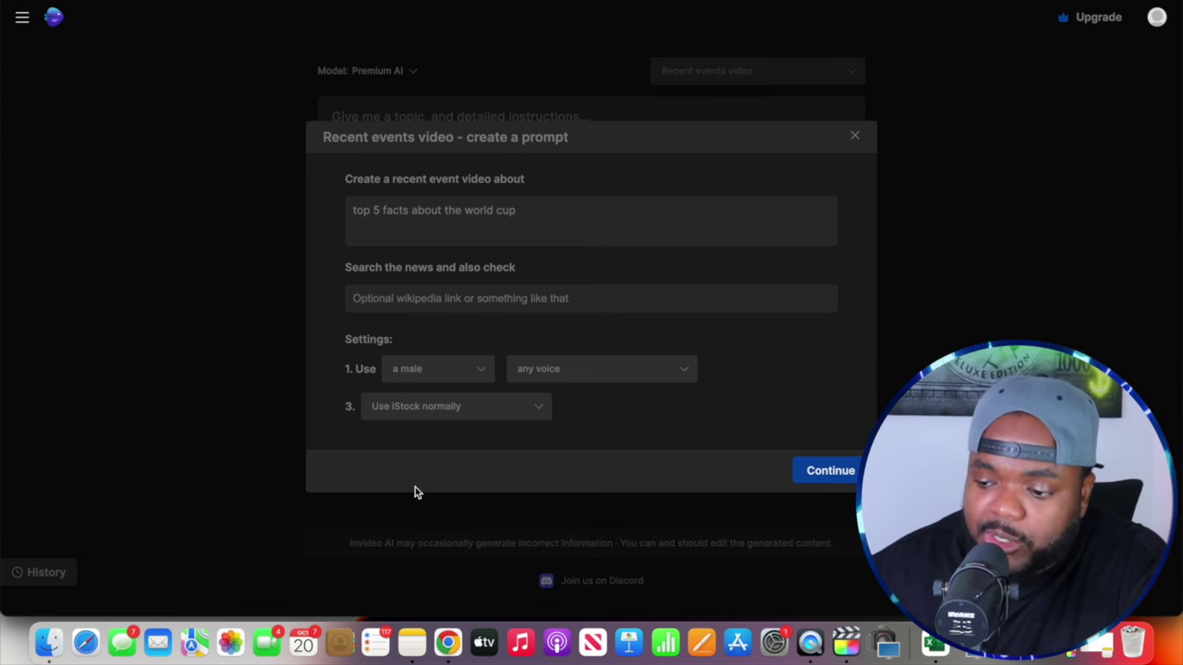
left_click(633, 374)
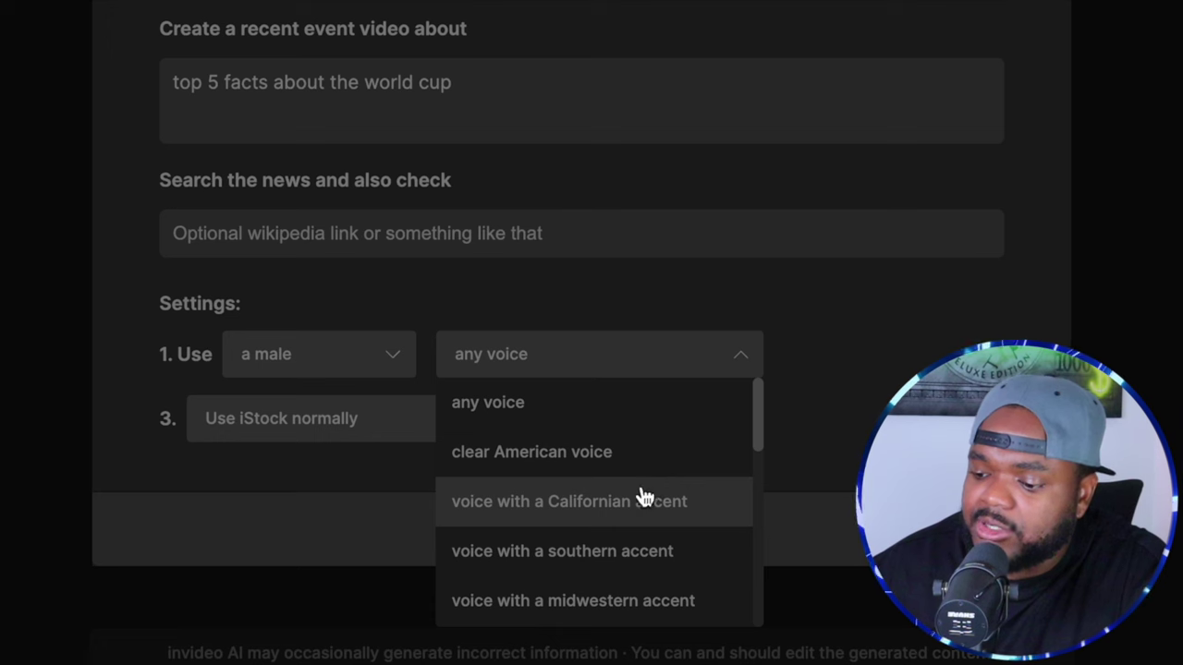
left_click(550, 520)
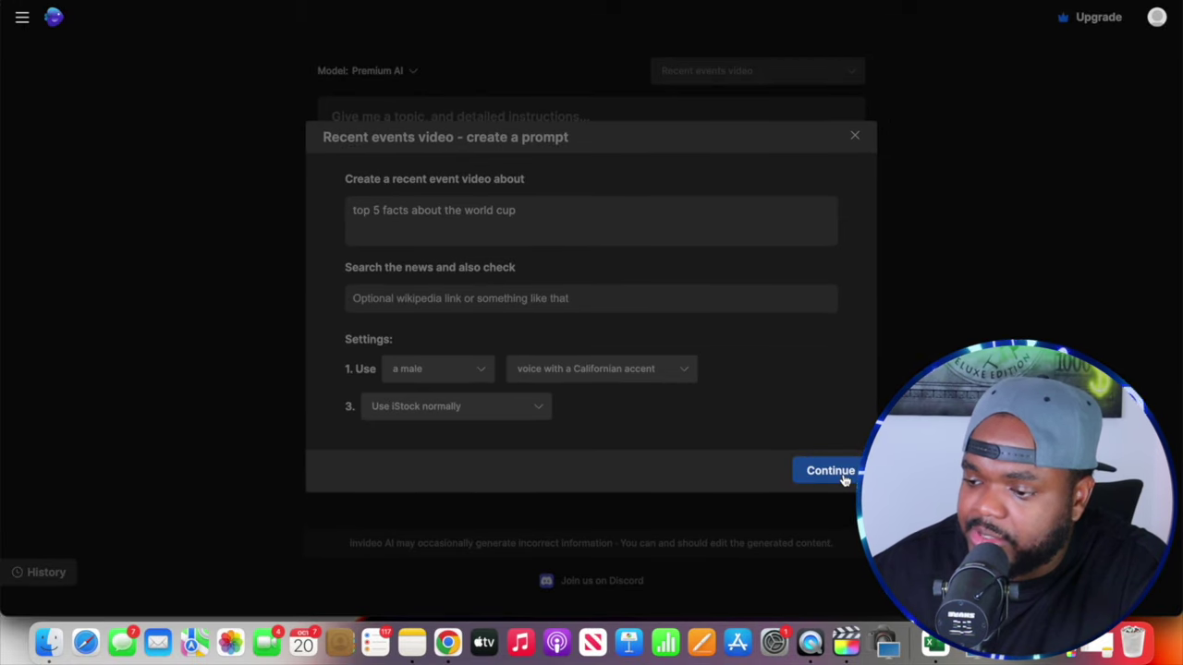
left_click(831, 471)
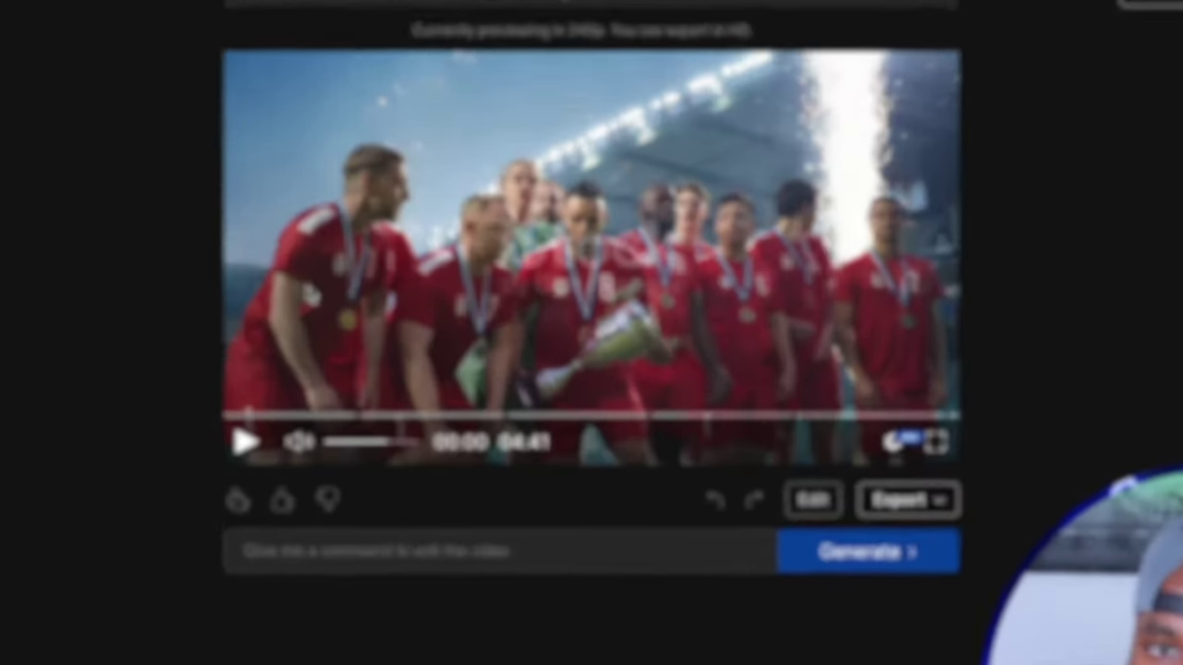
Preview the opening of the generated World Cup video and open its media editor
left_click(354, 325)
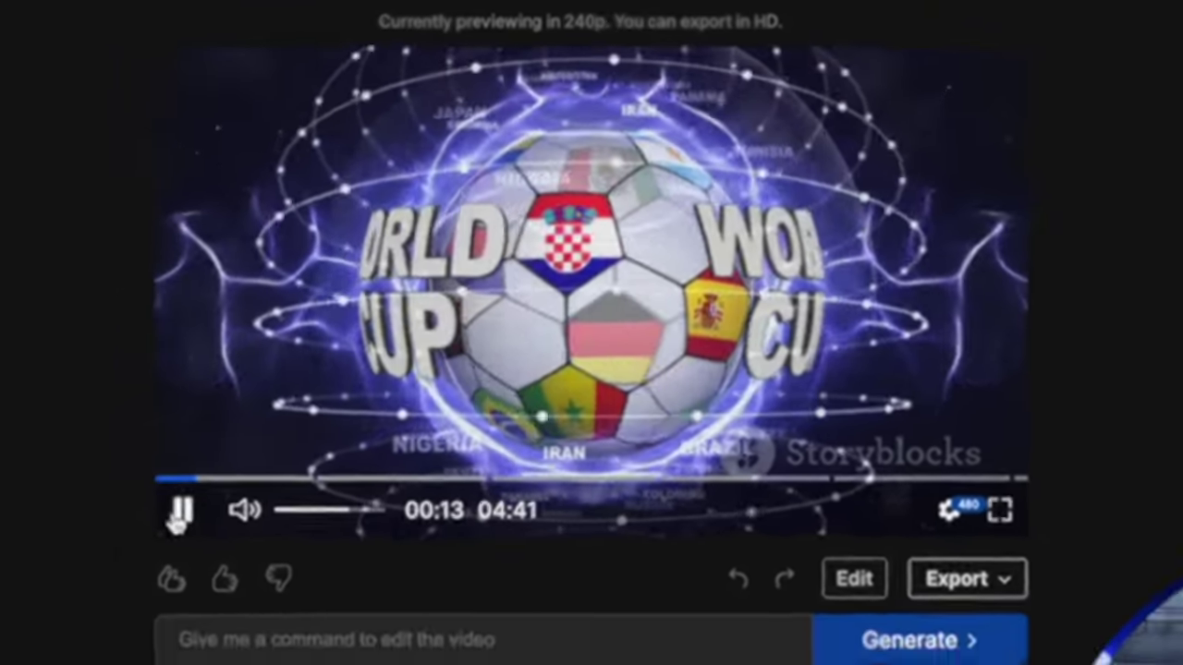
left_click(137, 559)
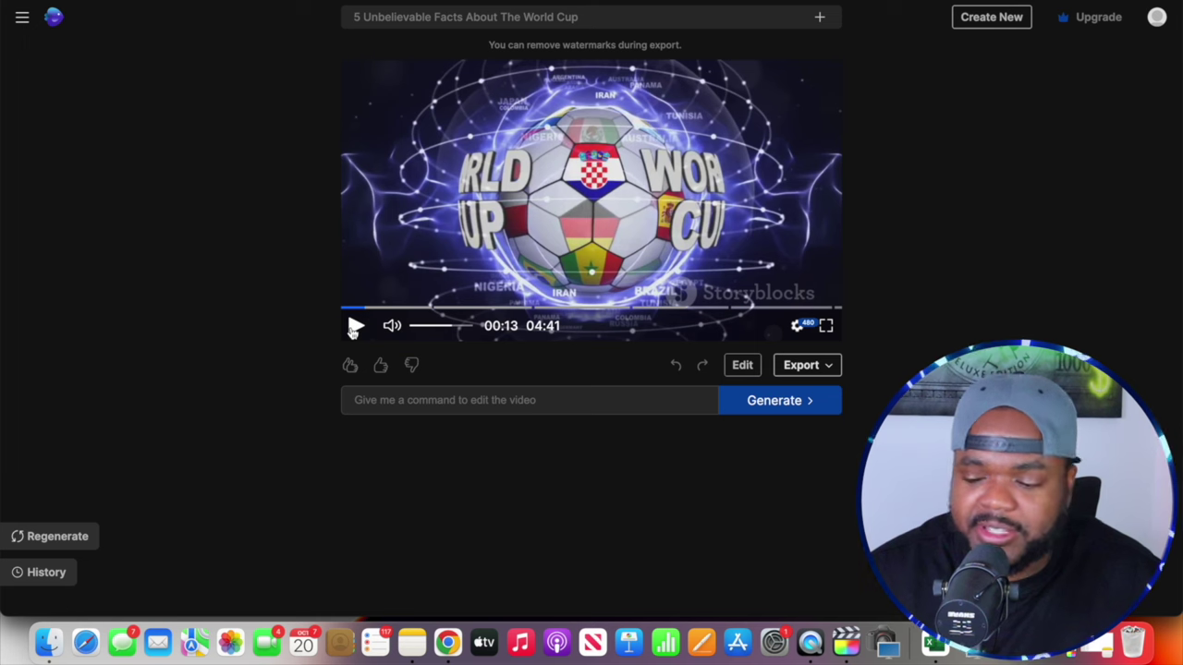
left_click(742, 365)
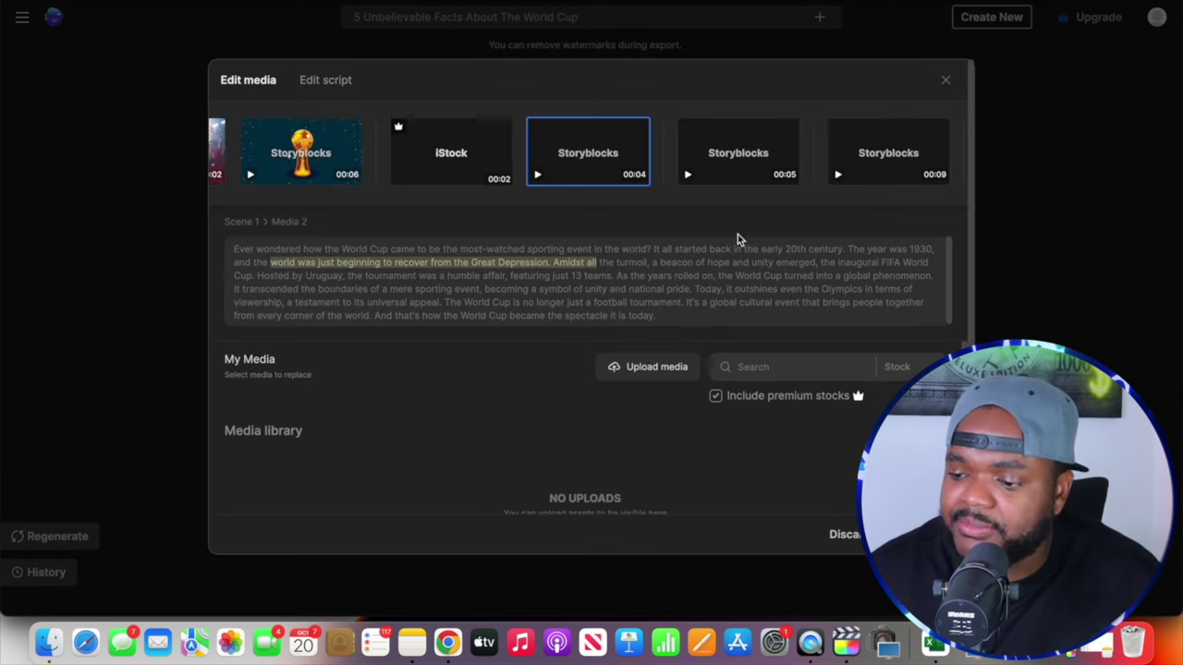